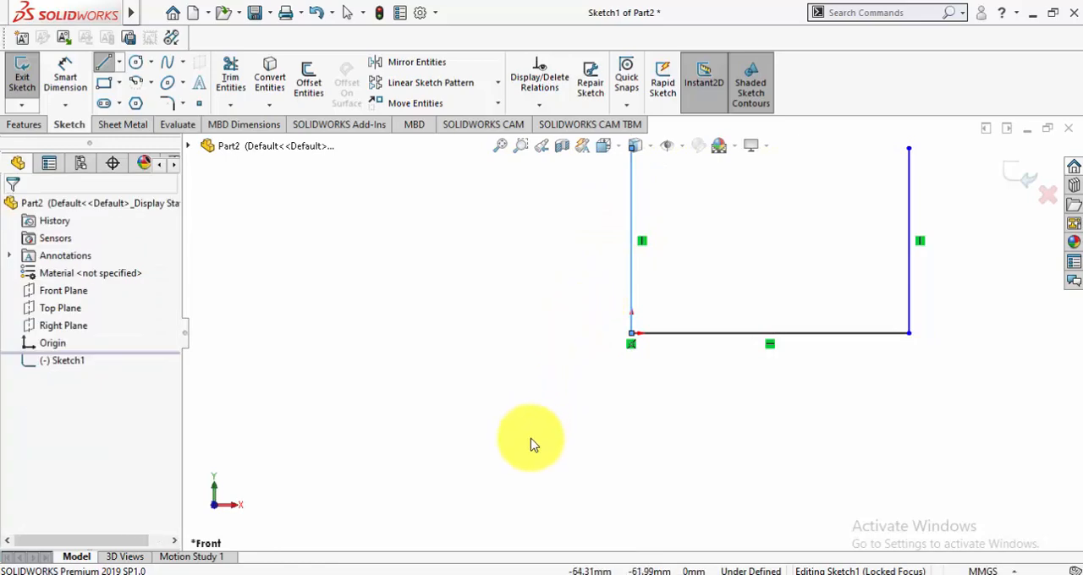
Dimension the bottom line of the U-shaped sketch at 150 mm
{"action": "scroll", "coordinate": [542, 431], "scroll_direction": "up", "scroll_amount": 4}
{"action": "scroll", "coordinate": [727, 227], "scroll_direction": "down", "scroll_amount": 2}
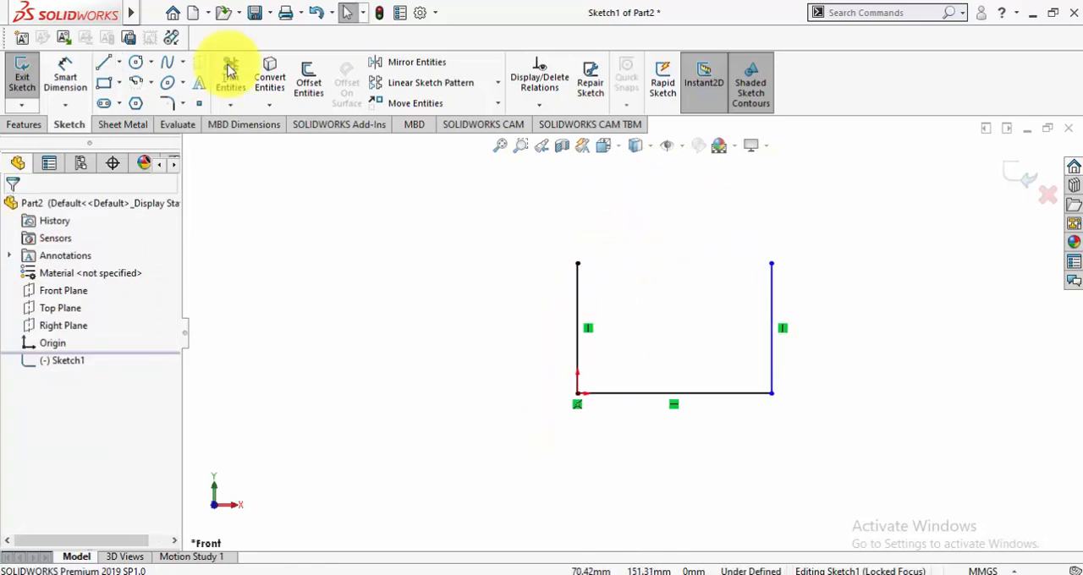
{"action": "left_click", "coordinate": [68, 64]}
{"action": "left_click", "coordinate": [624, 394]}
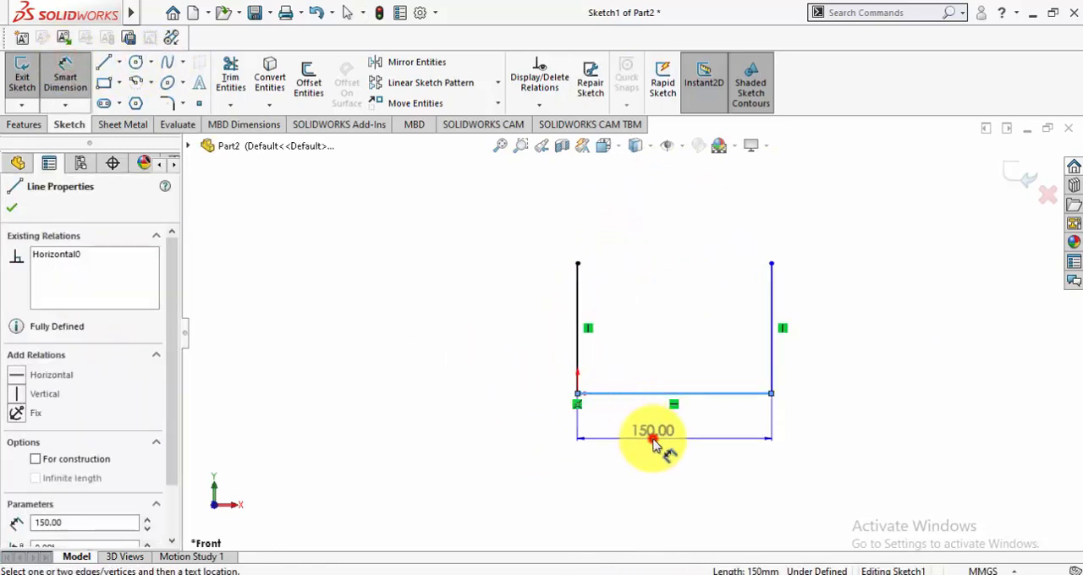
{"action": "left_click", "coordinate": [653, 442]}
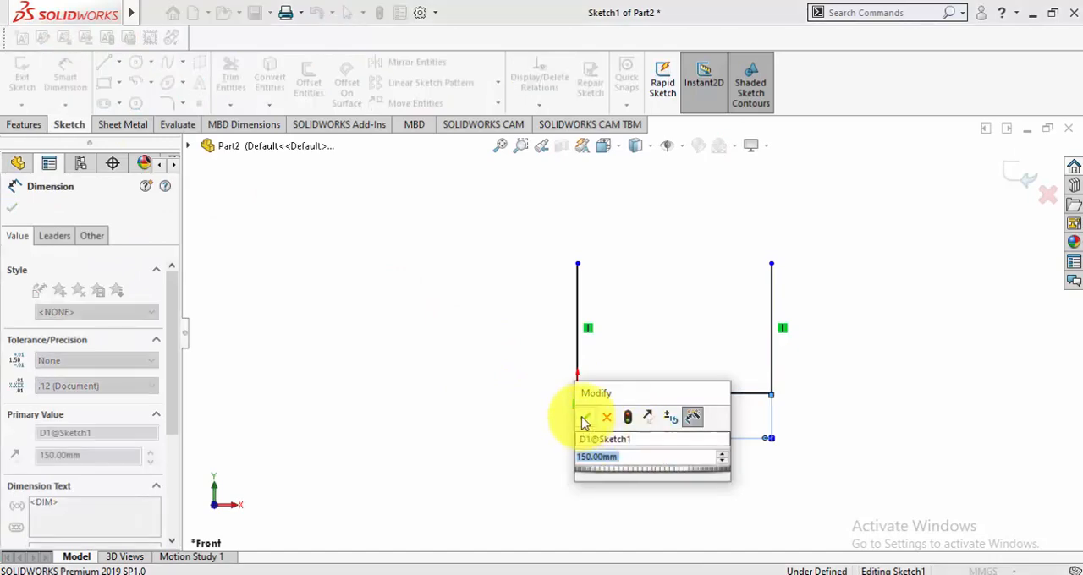
{"action": "left_click", "coordinate": [584, 420]}
{"action": "left_click", "coordinate": [11, 208]}
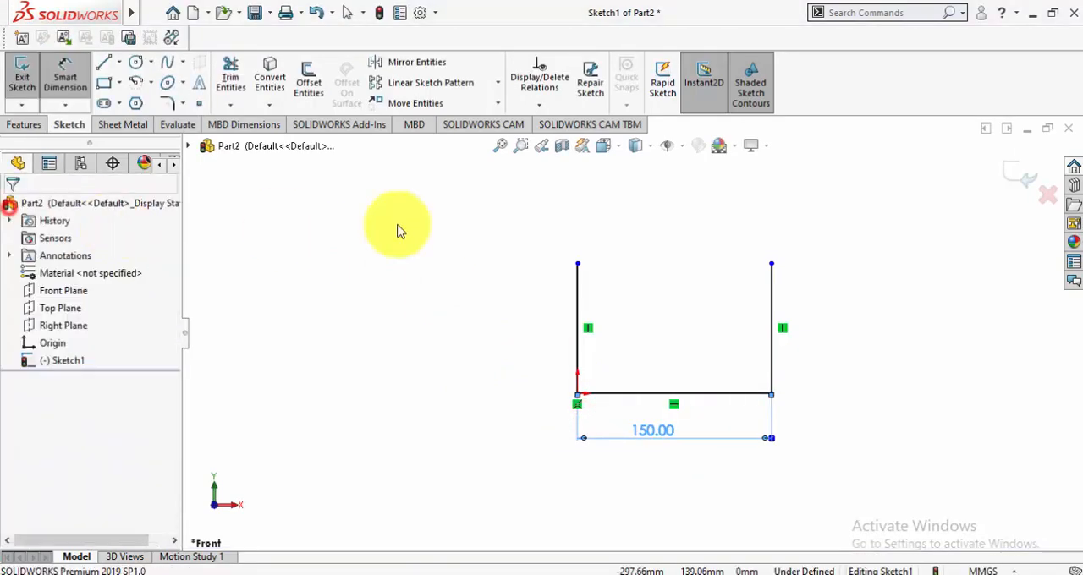
Exit the sketch and create the base flange with a Mid Plane depth of 150 mm
{"action": "left_click", "coordinate": [1014, 178]}
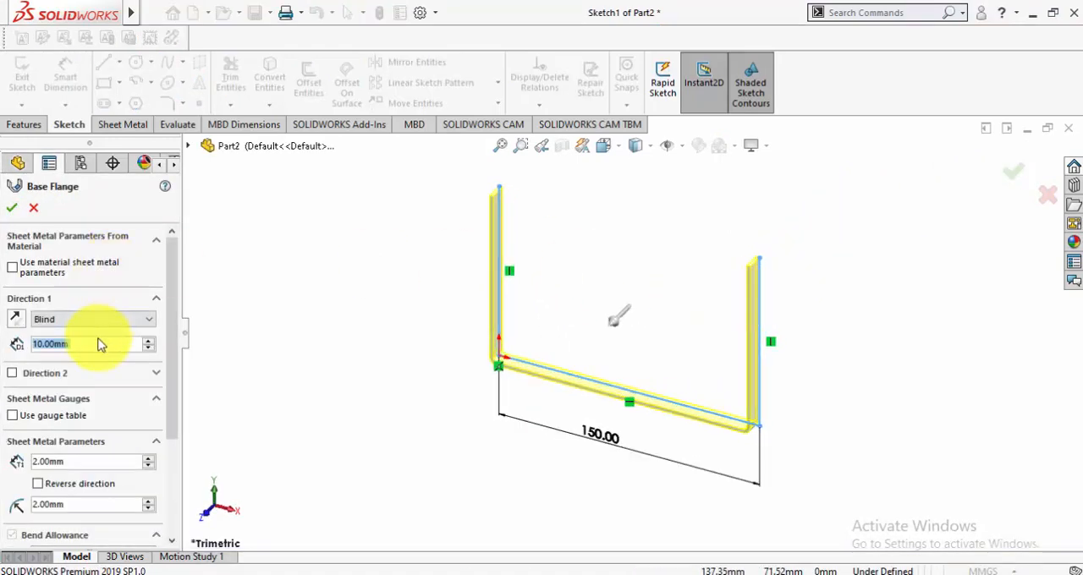
{"action": "type", "text": "150"}
{"action": "key", "text": "Return"}
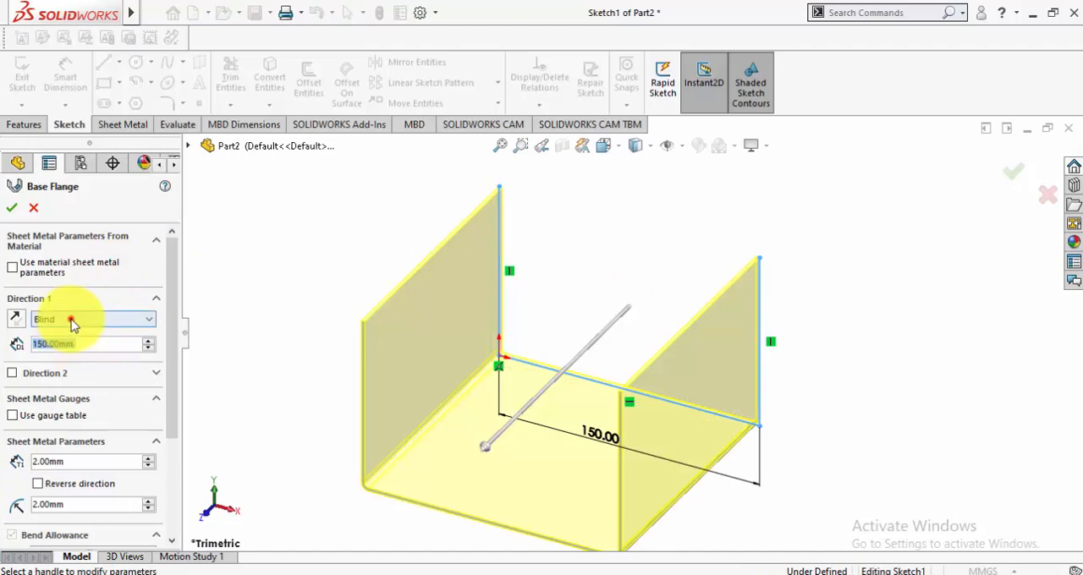
{"action": "left_click", "coordinate": [72, 321]}
{"action": "left_click", "coordinate": [76, 374]}
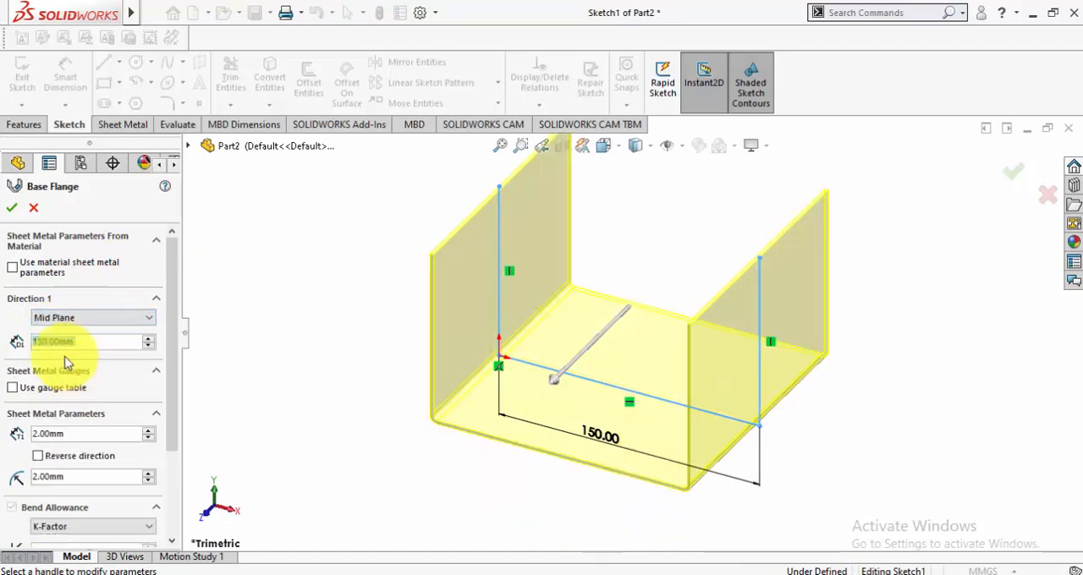
{"action": "left_click", "coordinate": [13, 209]}
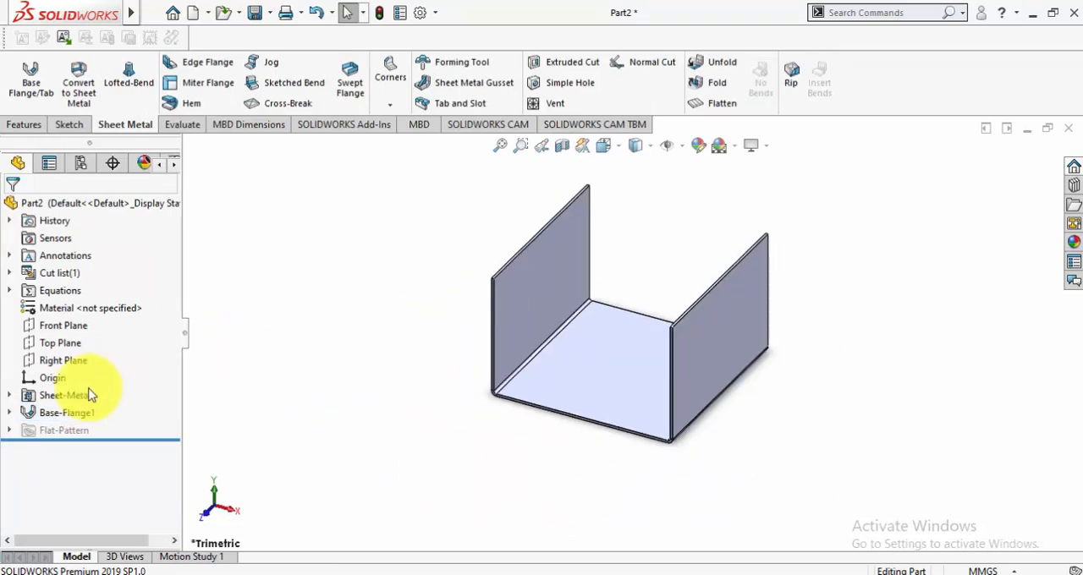
Open the base flange's definition to review its settings and close it
{"action": "left_click", "coordinate": [71, 415]}
{"action": "left_click", "coordinate": [80, 366]}
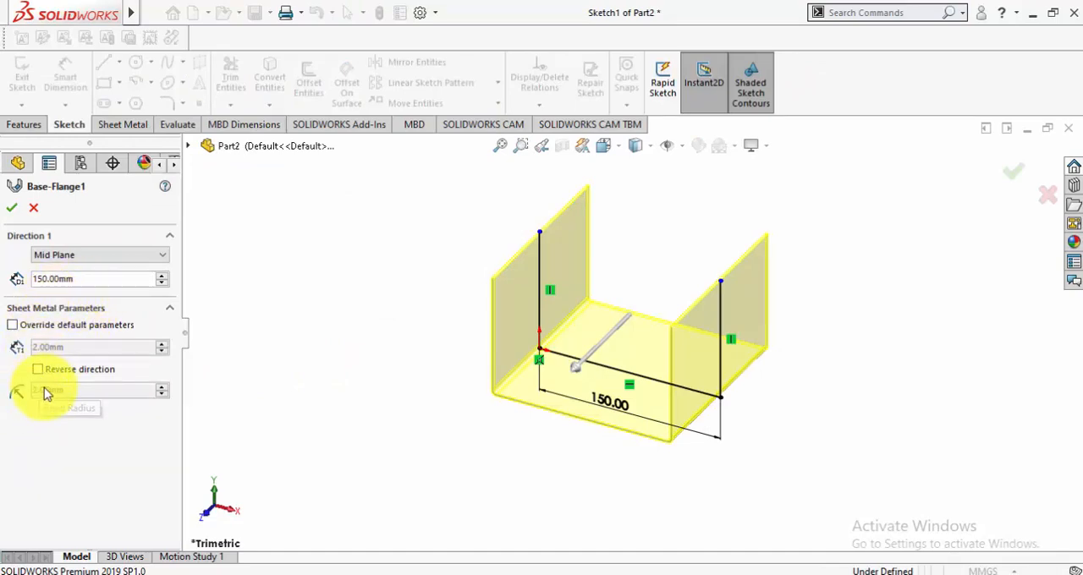
{"action": "left_click", "coordinate": [12, 209]}
{"action": "left_click", "coordinate": [325, 396]}
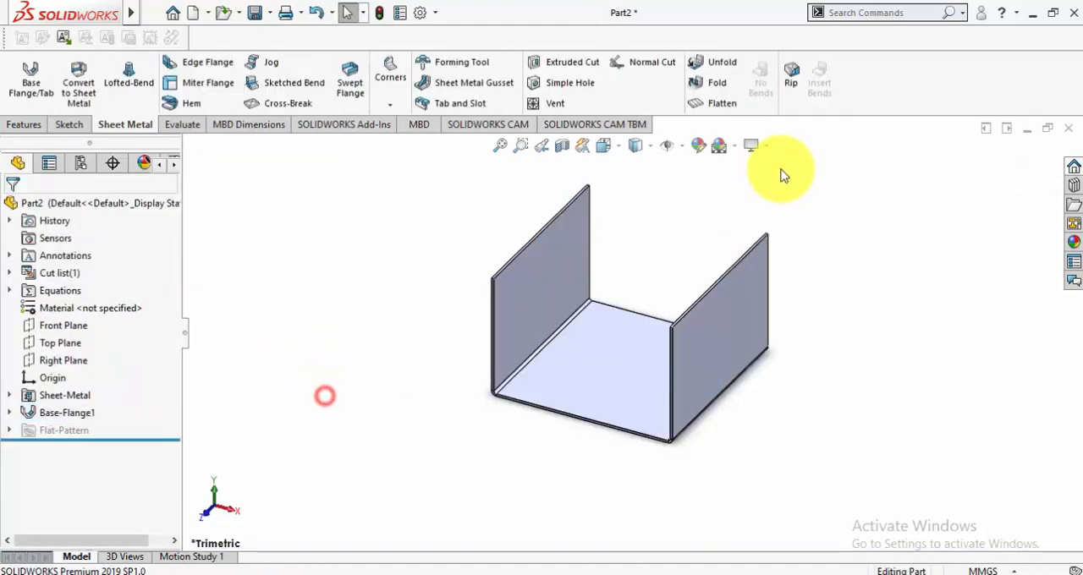
Add an edge flange on the base's rear edge, with its length set Up To Vertex at the left wall's top rear corner
{"action": "scroll", "coordinate": [775, 184], "scroll_direction": "down", "scroll_amount": 1}
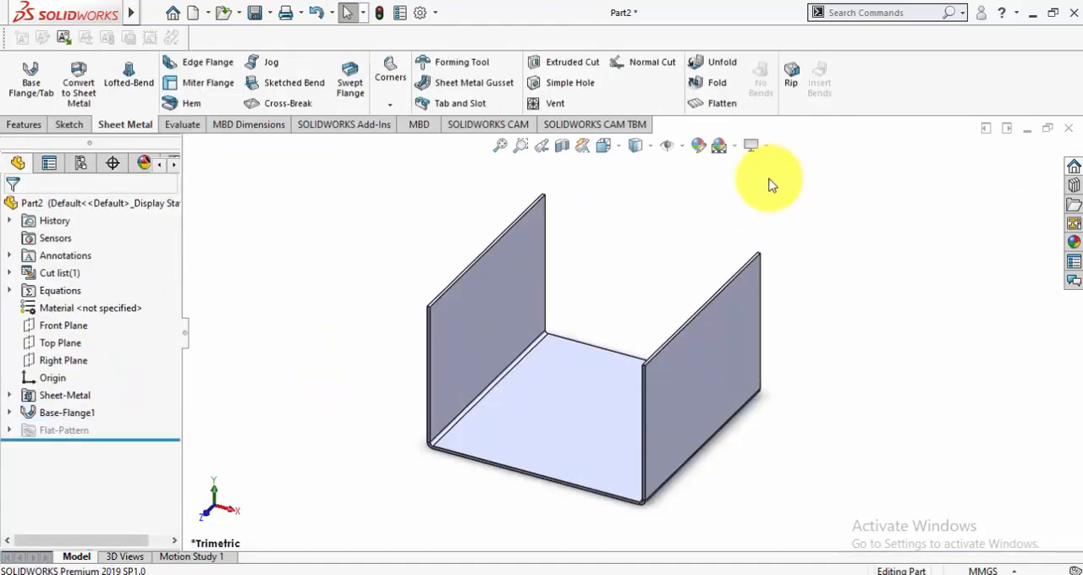
{"action": "left_click", "coordinate": [204, 66]}
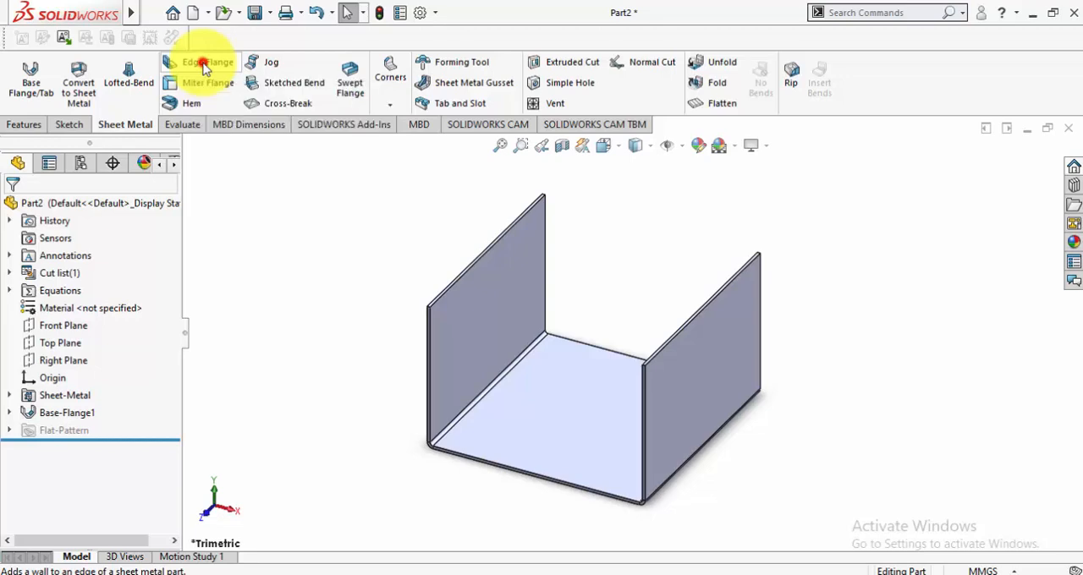
{"action": "left_click", "coordinate": [605, 351]}
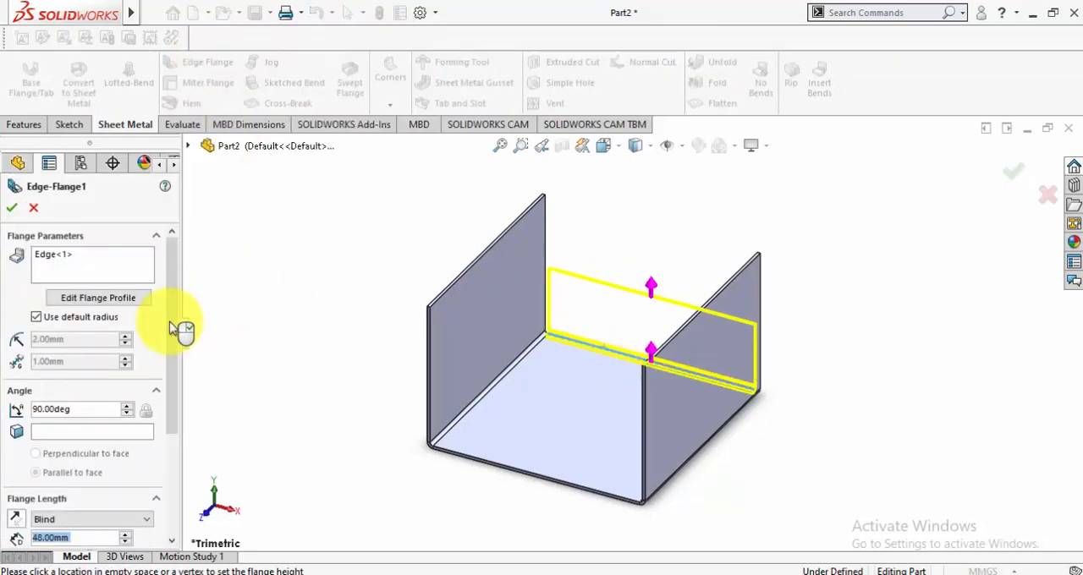
{"action": "left_click", "coordinate": [93, 521]}
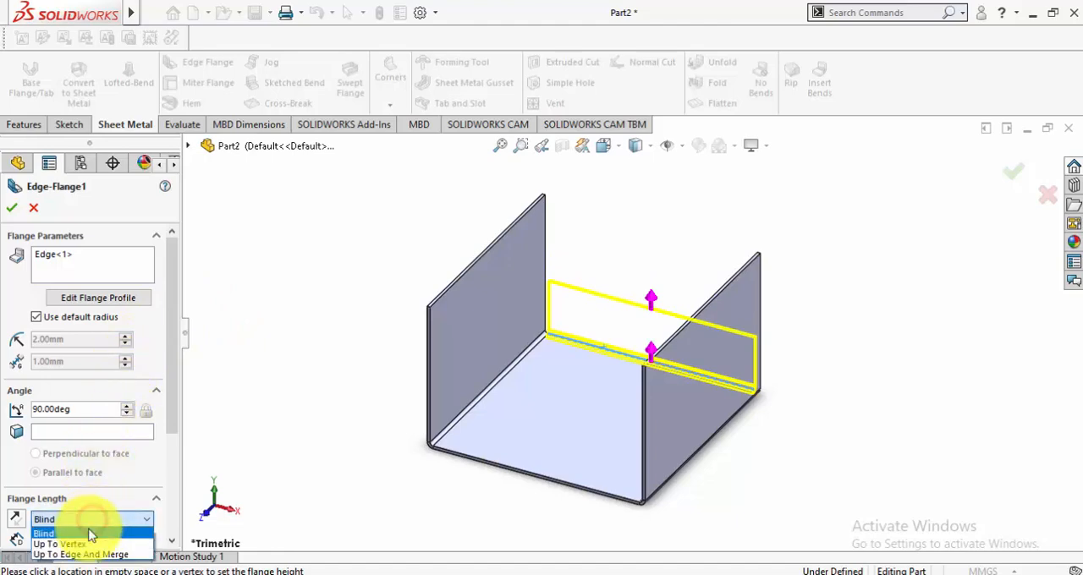
{"action": "left_click", "coordinate": [78, 546]}
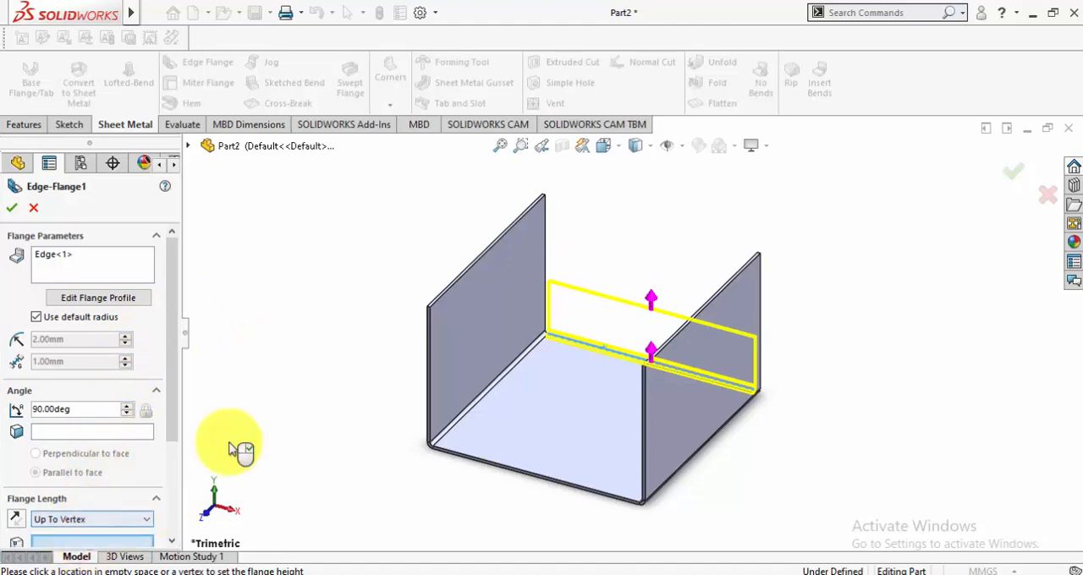
{"action": "scroll", "coordinate": [578, 218], "scroll_direction": "down", "scroll_amount": 2}
{"action": "scroll", "coordinate": [578, 217], "scroll_direction": "down", "scroll_amount": 2}
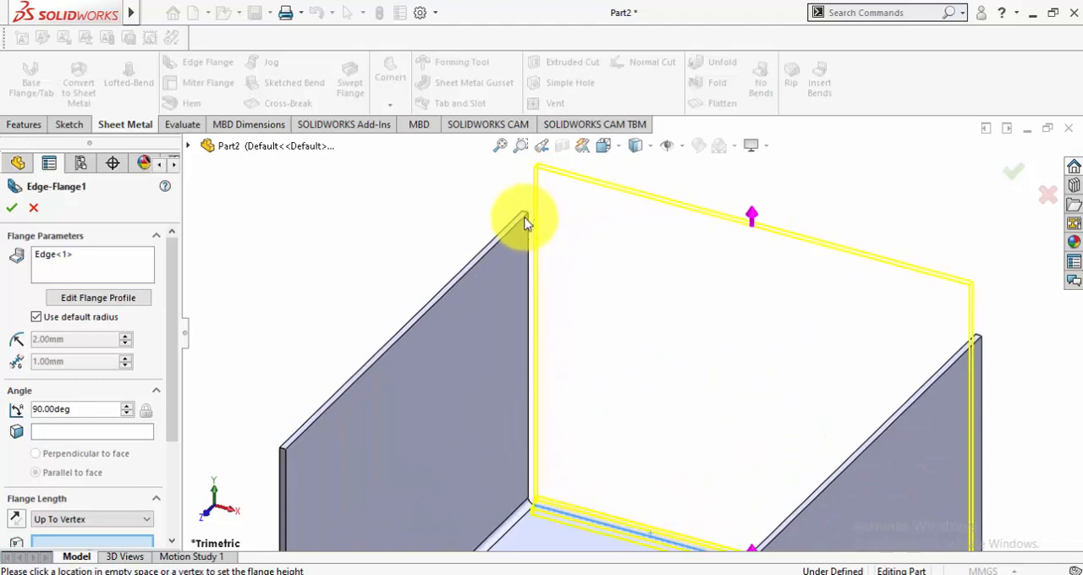
{"action": "left_click", "coordinate": [528, 218]}
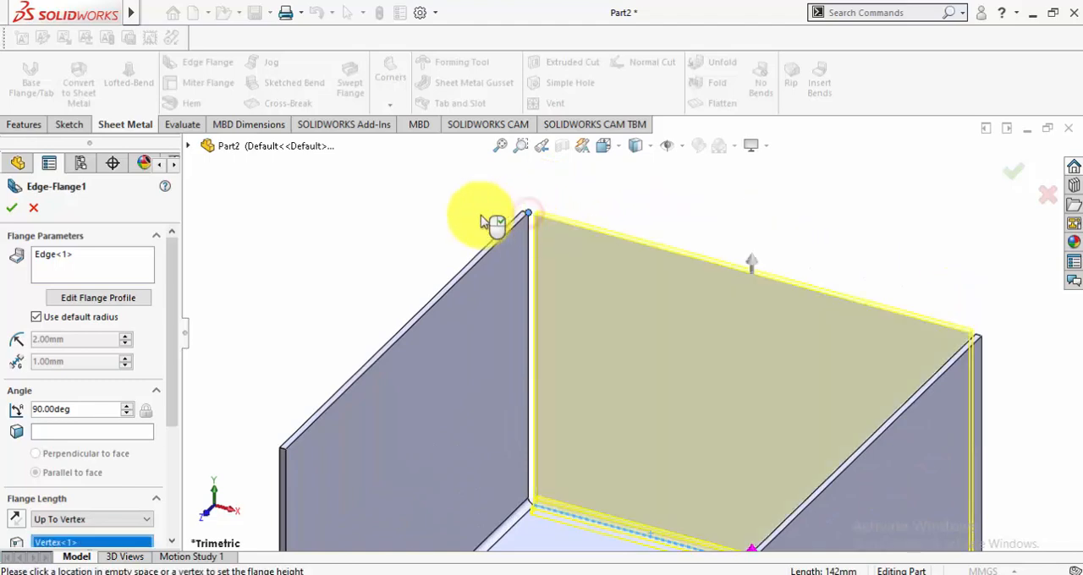
{"action": "left_click", "coordinate": [16, 211]}
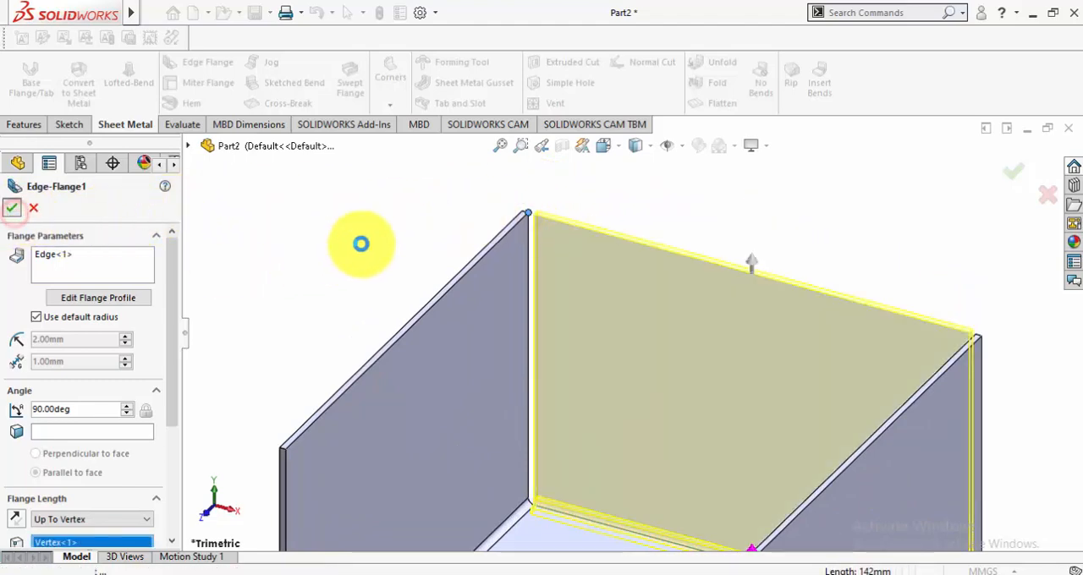
{"action": "scroll", "coordinate": [651, 316], "scroll_direction": "up", "scroll_amount": 3}
{"action": "scroll", "coordinate": [652, 316], "scroll_direction": "up", "scroll_amount": 2}
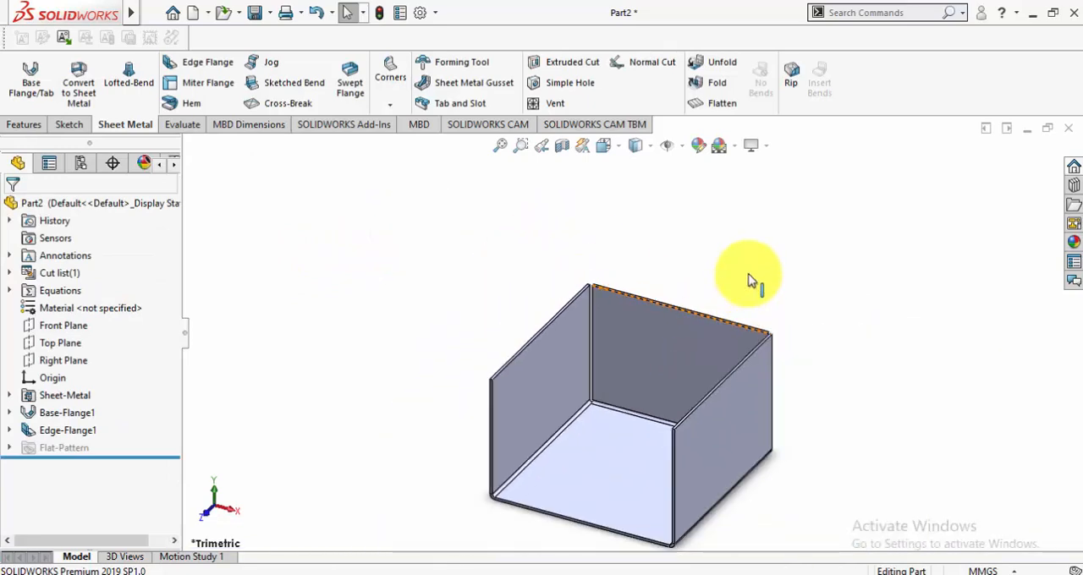
{"action": "scroll", "coordinate": [640, 450], "scroll_direction": "up", "scroll_amount": 2}
{"action": "scroll", "coordinate": [638, 448], "scroll_direction": "down", "scroll_amount": 2}
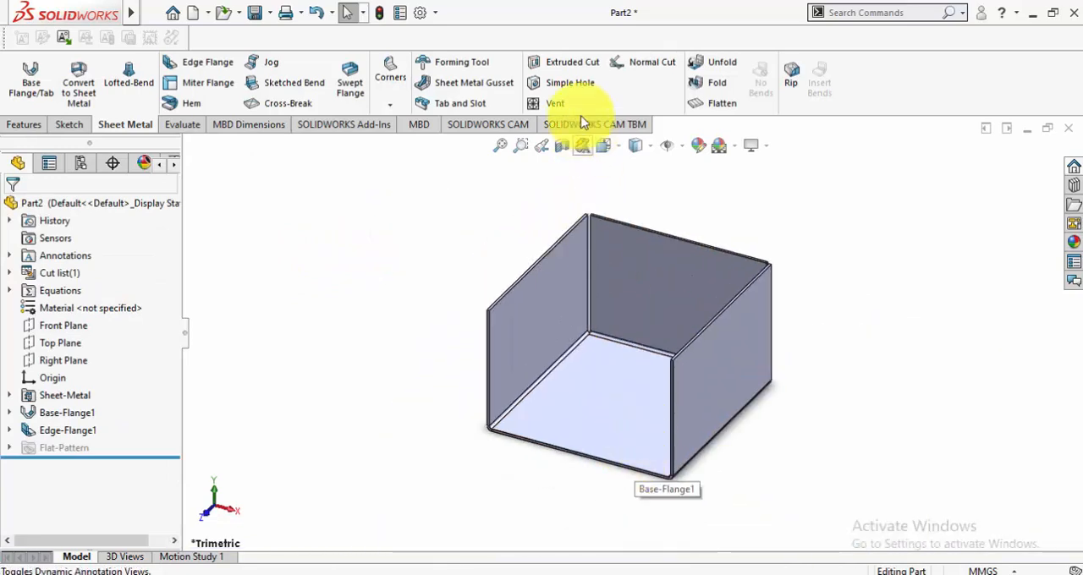
Move the rollback bar above the flat pattern feature and return it to the end of the tree
{"action": "left_click", "coordinate": [719, 103]}
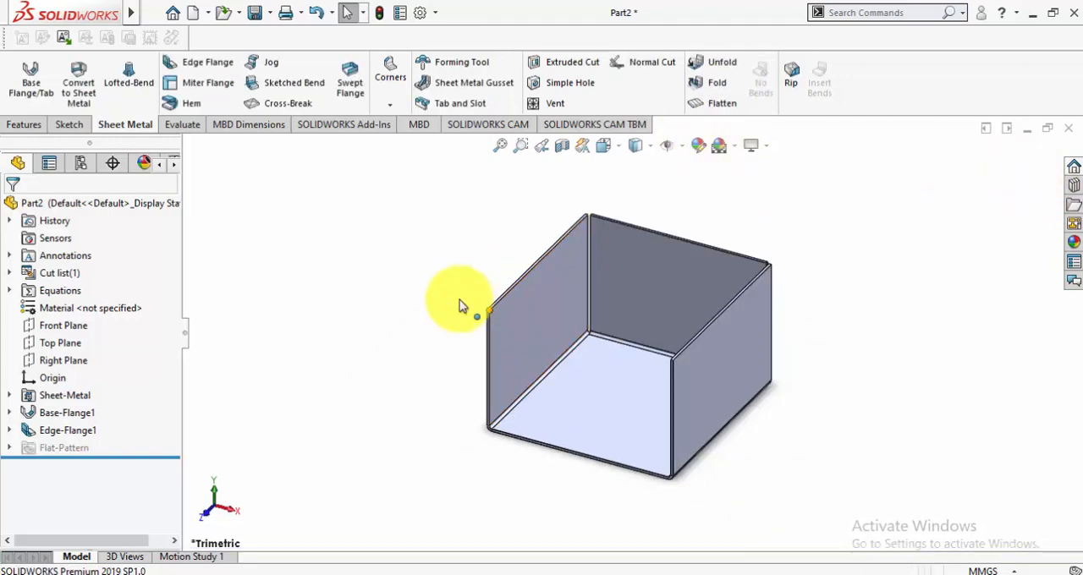
{"action": "left_click_drag", "start_coordinate": [98, 455], "coordinate": [98, 439]}
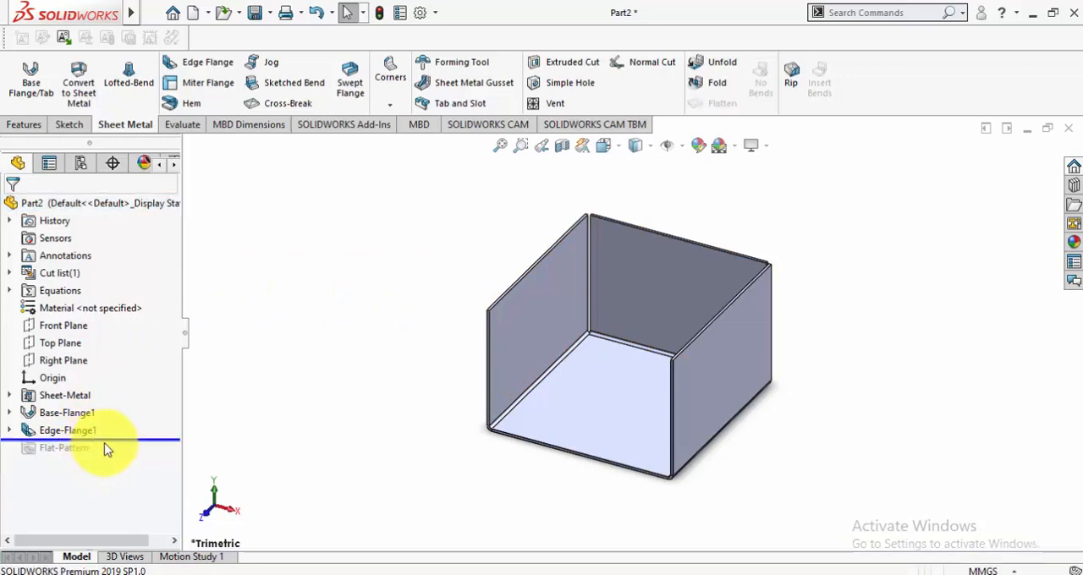
{"action": "left_click_drag", "start_coordinate": [110, 439], "coordinate": [109, 457]}
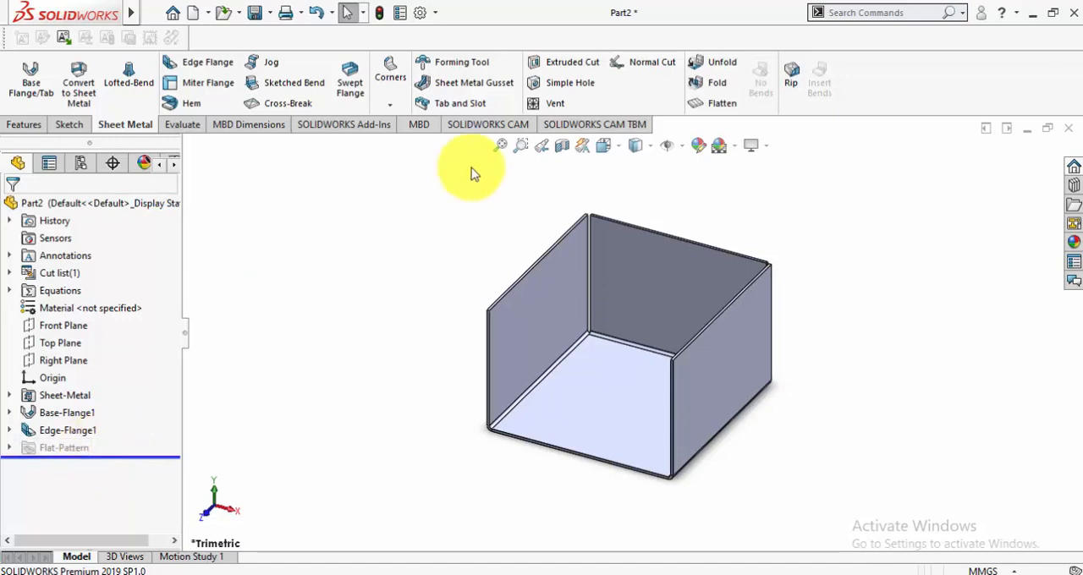
Flatten the sheet metal part to examine its flat pattern and return it to the folded state
{"action": "left_click", "coordinate": [718, 103]}
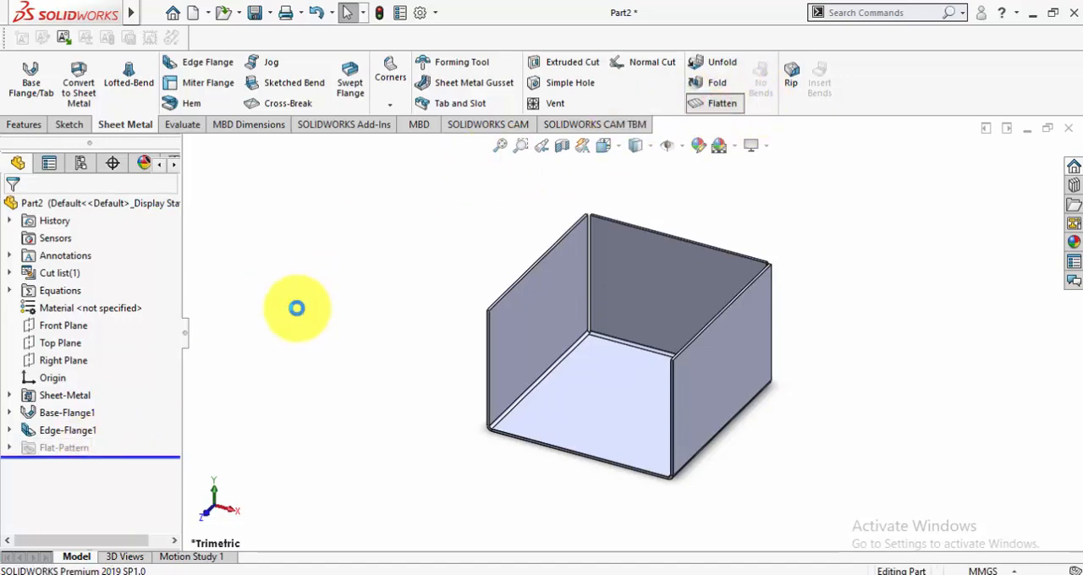
{"action": "left_click", "coordinate": [1024, 180]}
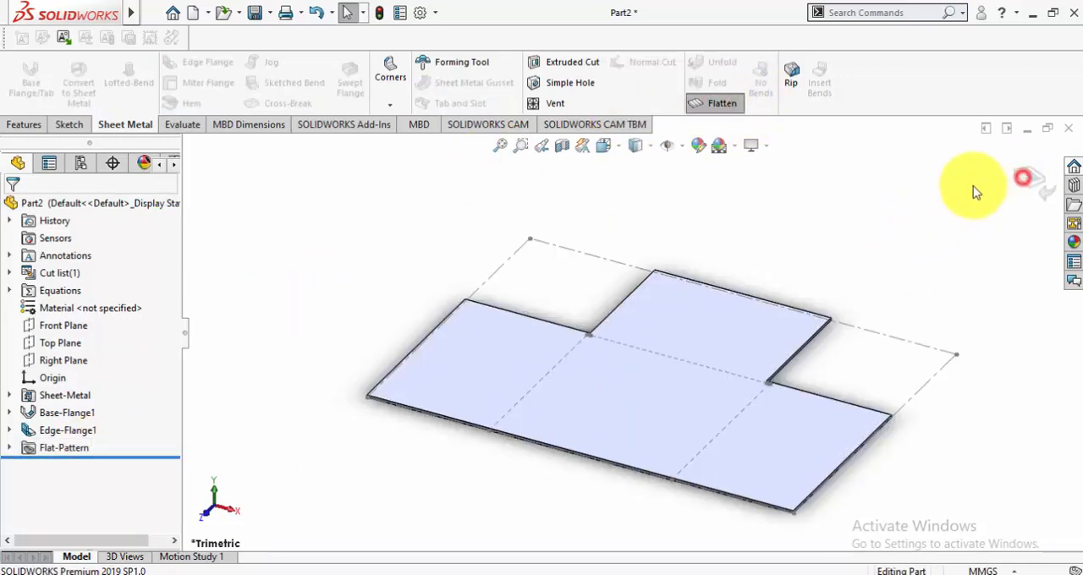
{"action": "left_click", "coordinate": [1036, 188]}
{"action": "left_click", "coordinate": [884, 235]}
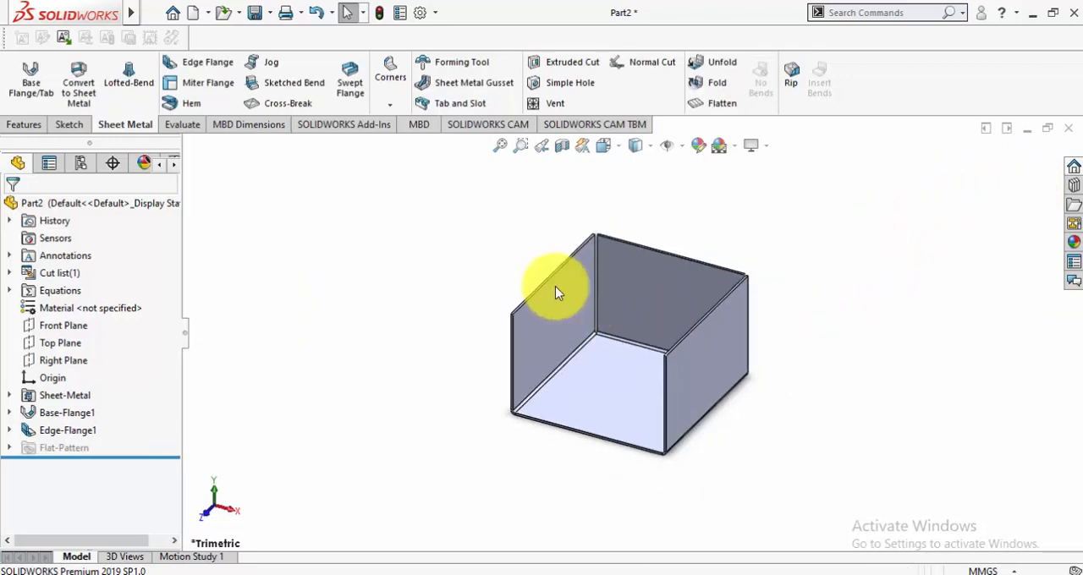
Start a miter flange sketch on a plane normal to the left wall's top edge, at the rear corner
{"action": "scroll", "coordinate": [550, 284], "scroll_direction": "down", "scroll_amount": 2}
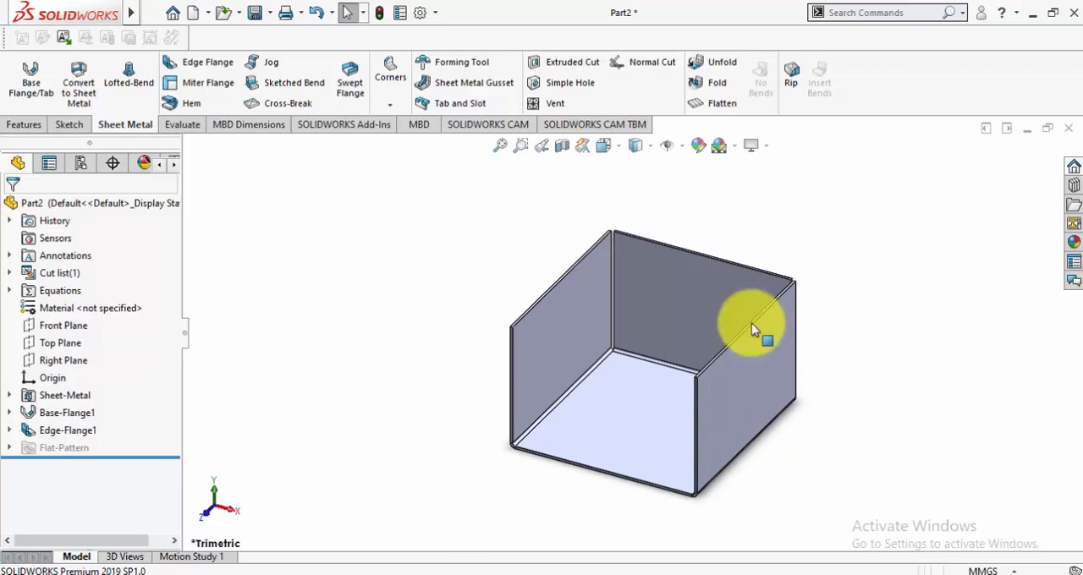
{"action": "left_click", "coordinate": [208, 85]}
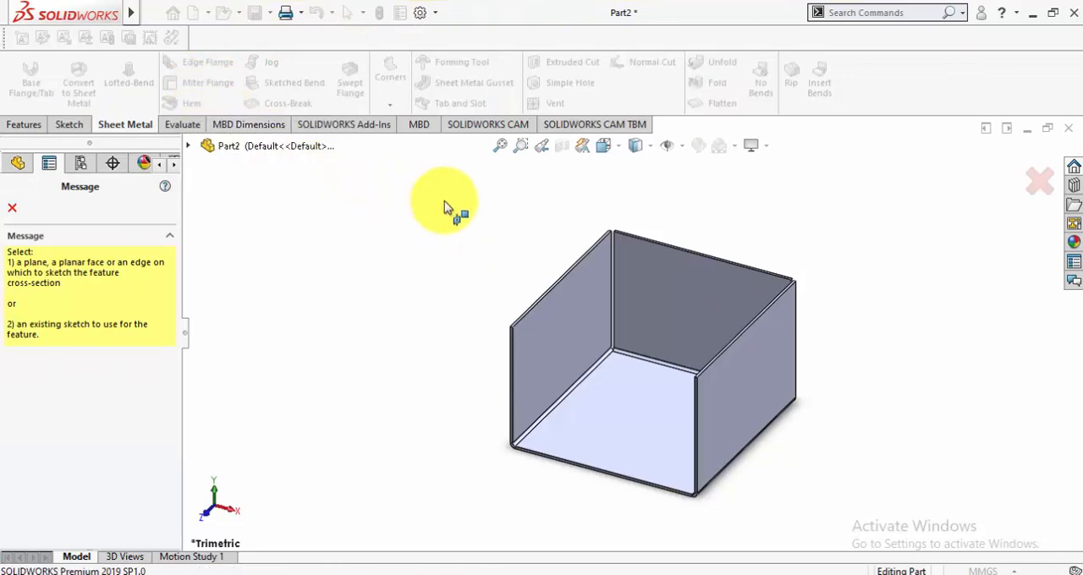
{"action": "left_click", "coordinate": [604, 246]}
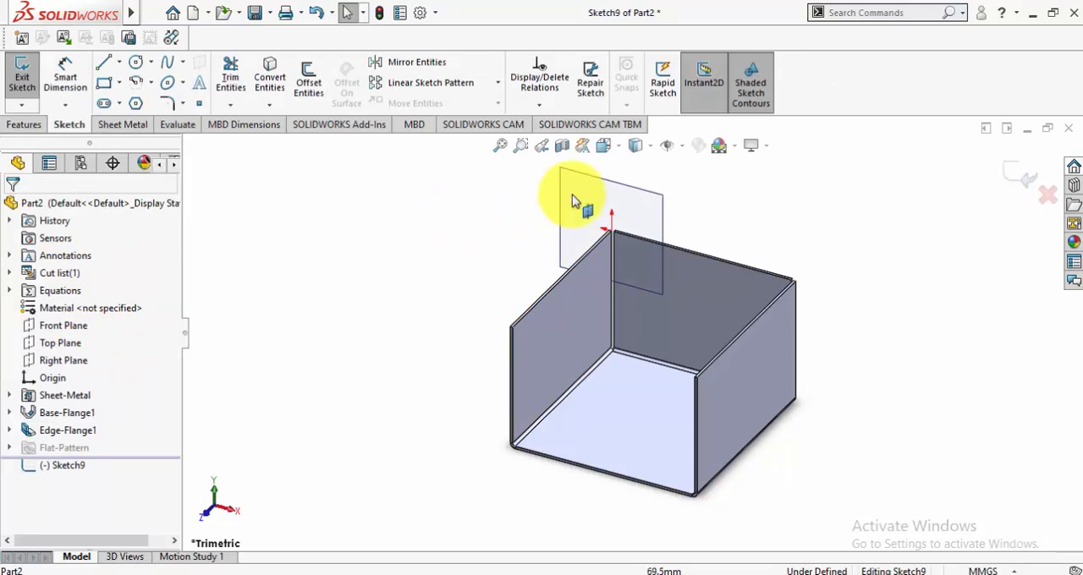
{"action": "left_click", "coordinate": [617, 145]}
{"action": "left_click", "coordinate": [674, 236]}
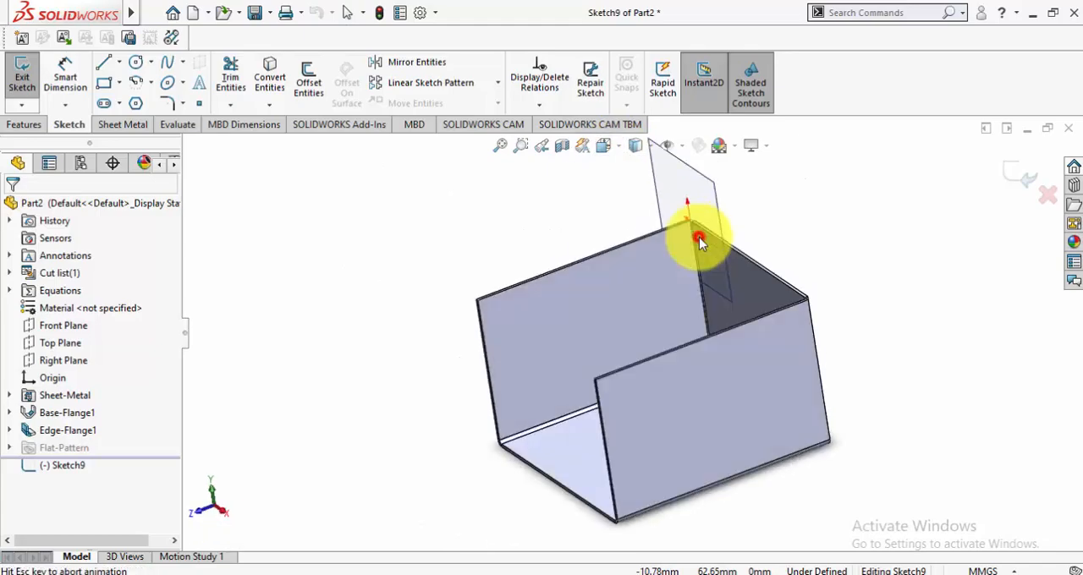
{"action": "middle_click_drag", "start_coordinate": [581, 229], "coordinate": [659, 242]}
{"action": "scroll", "coordinate": [498, 219], "scroll_direction": "down", "scroll_amount": 5}
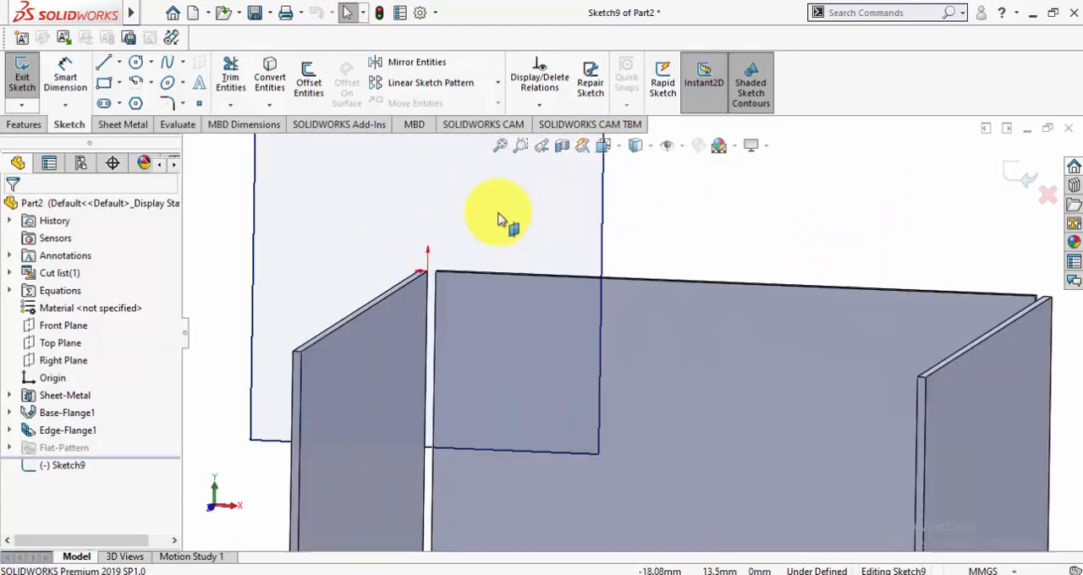
{"action": "middle_click_drag", "start_coordinate": [499, 221], "coordinate": [503, 308]}
{"action": "scroll", "coordinate": [503, 307], "scroll_direction": "up", "scroll_amount": 1}
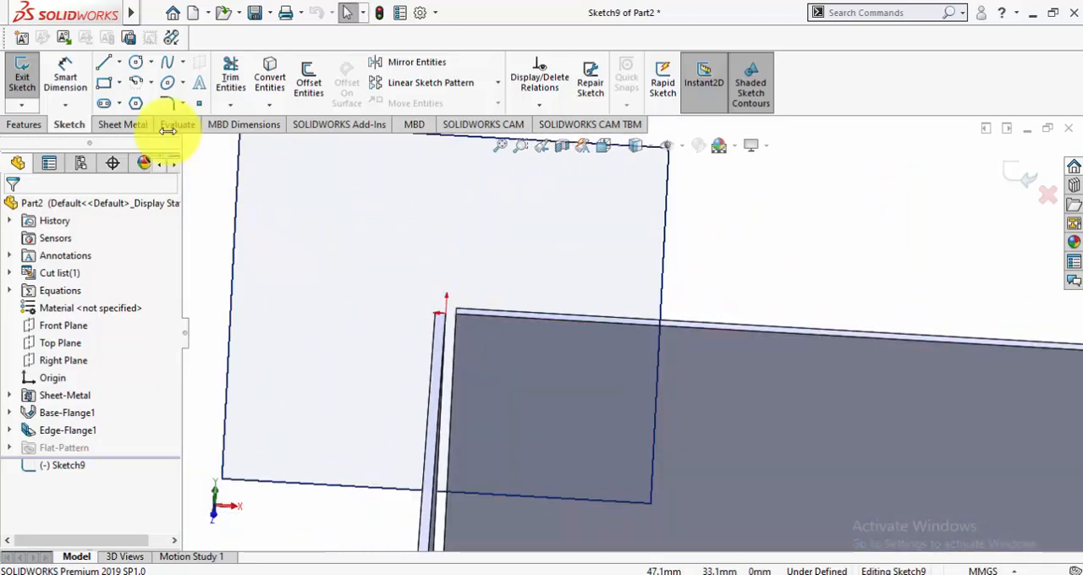
Sketch a 20 mm line from the left wall's top rear corner inward along the back wall's top edge
{"action": "left_click", "coordinate": [107, 65]}
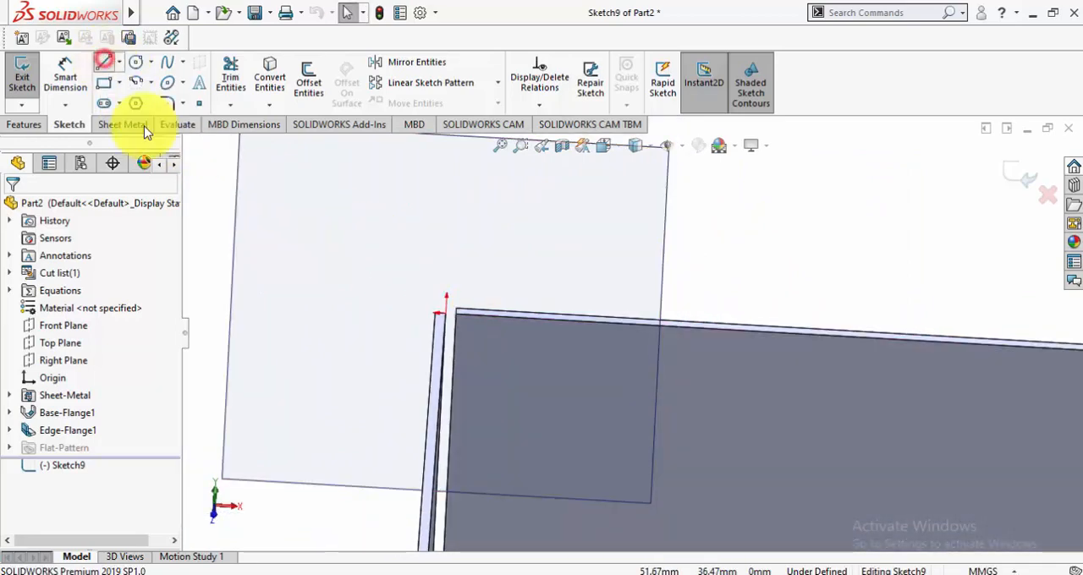
{"action": "left_click", "coordinate": [447, 317]}
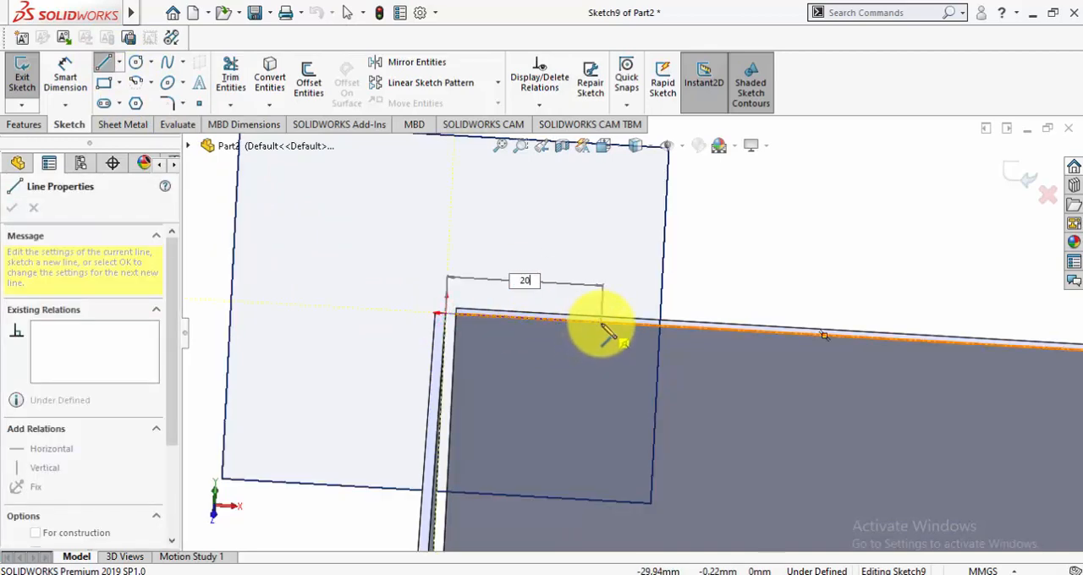
{"action": "double_click", "coordinate": [602, 326]}
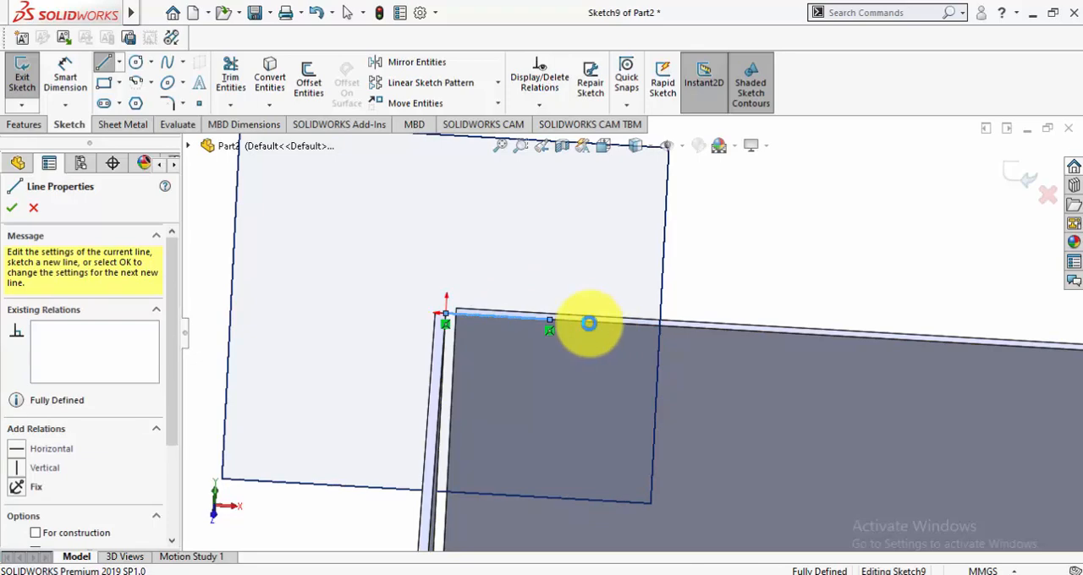
Finish the 20 mm line sketch and use it as the miter flange profile along the left wall's top edge
{"action": "key", "text": "Escape"}
{"action": "scroll", "coordinate": [717, 269], "scroll_direction": "up", "scroll_amount": 3}
{"action": "mouse_move", "coordinate": [718, 271]}
{"action": "middle_mouse_down"}
{"action": "mouse_move", "coordinate": [649, 320]}
{"action": "mouse_move", "coordinate": [668, 339]}
{"action": "mouse_move", "coordinate": [685, 278]}
{"action": "mouse_move", "coordinate": [576, 449]}
{"action": "middle_mouse_up"}
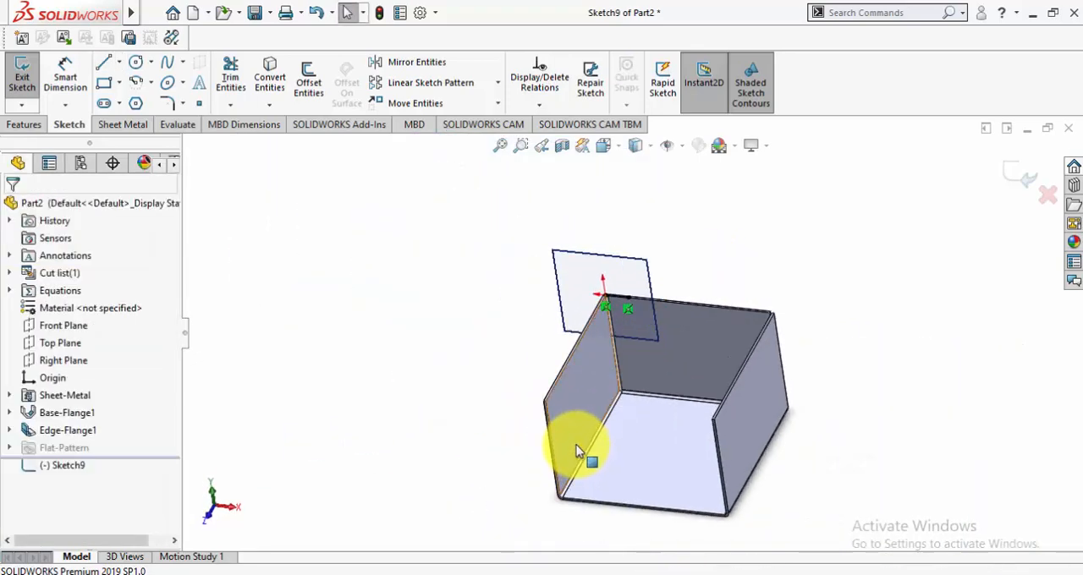
{"action": "scroll", "coordinate": [576, 445], "scroll_direction": "down", "scroll_amount": 2}
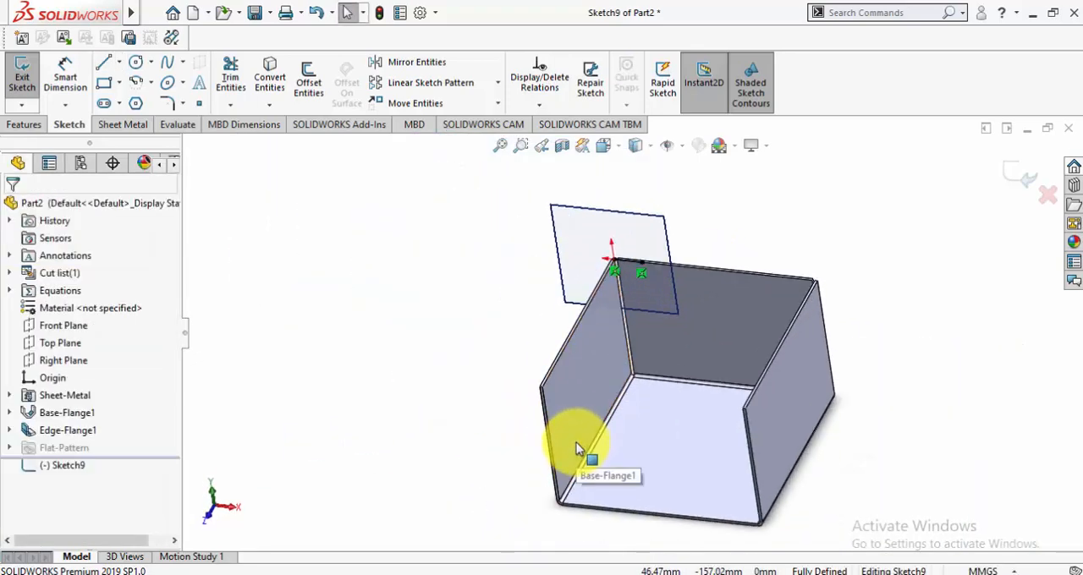
{"action": "left_click", "coordinate": [1009, 177]}
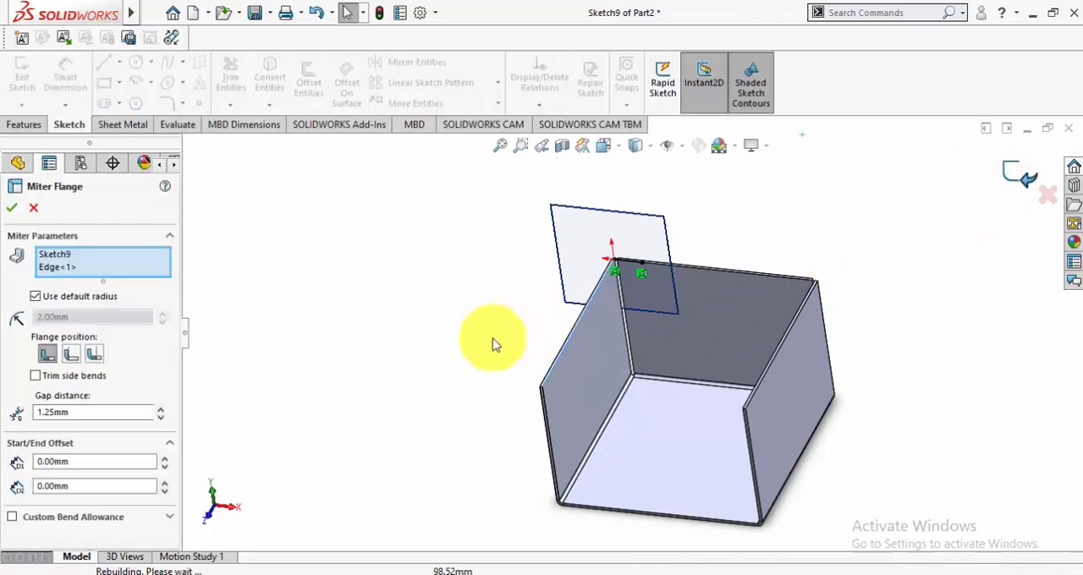
Add the left wall's front vertical edge to the miter flange so it continues around the corner
{"action": "left_click", "coordinate": [89, 268]}
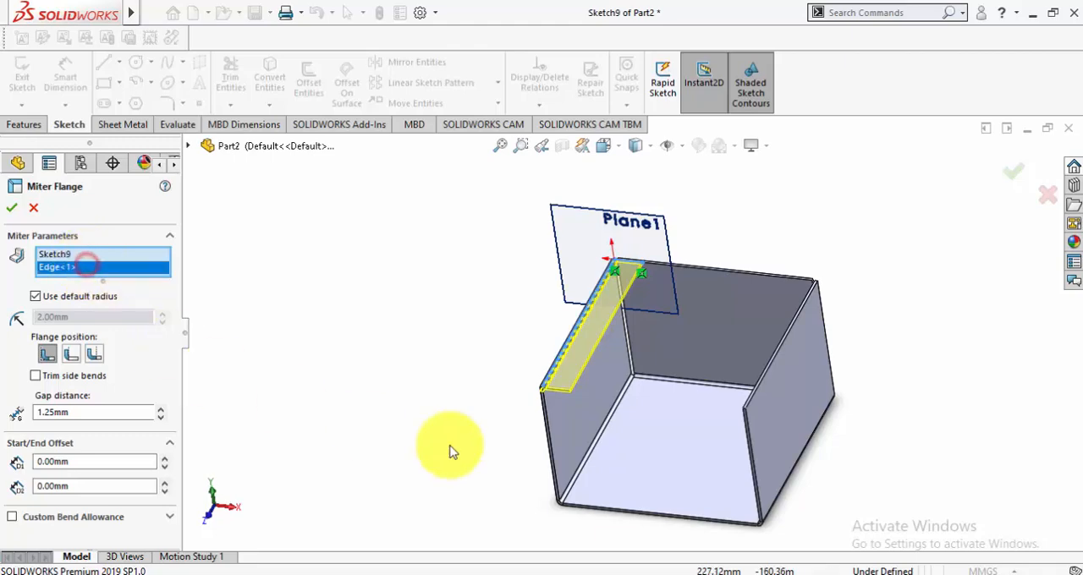
{"action": "scroll", "coordinate": [554, 433], "scroll_direction": "down", "scroll_amount": 3}
{"action": "scroll", "coordinate": [583, 302], "scroll_direction": "up", "scroll_amount": 1}
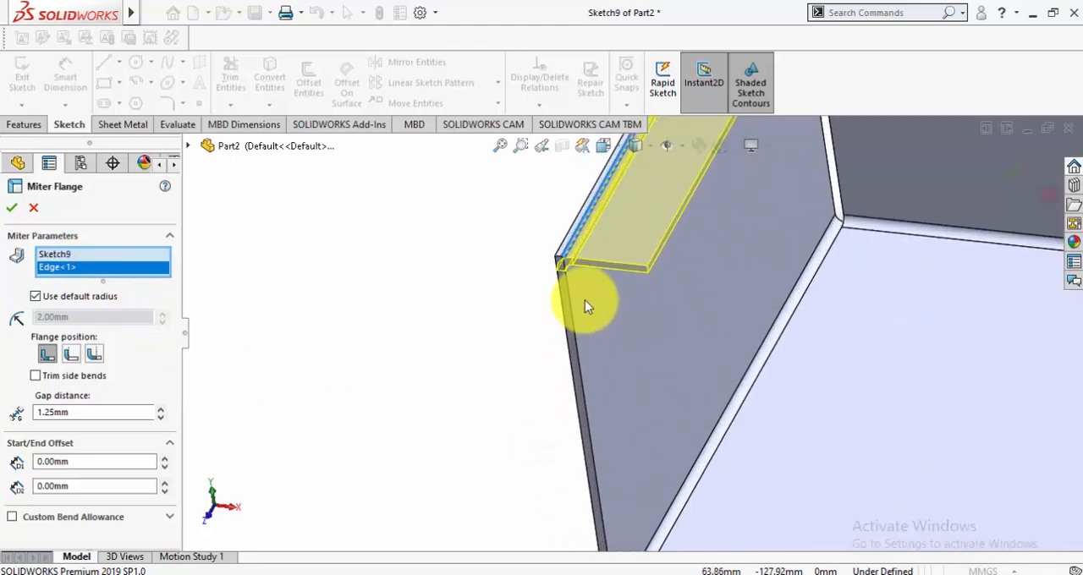
{"action": "left_click", "coordinate": [573, 301]}
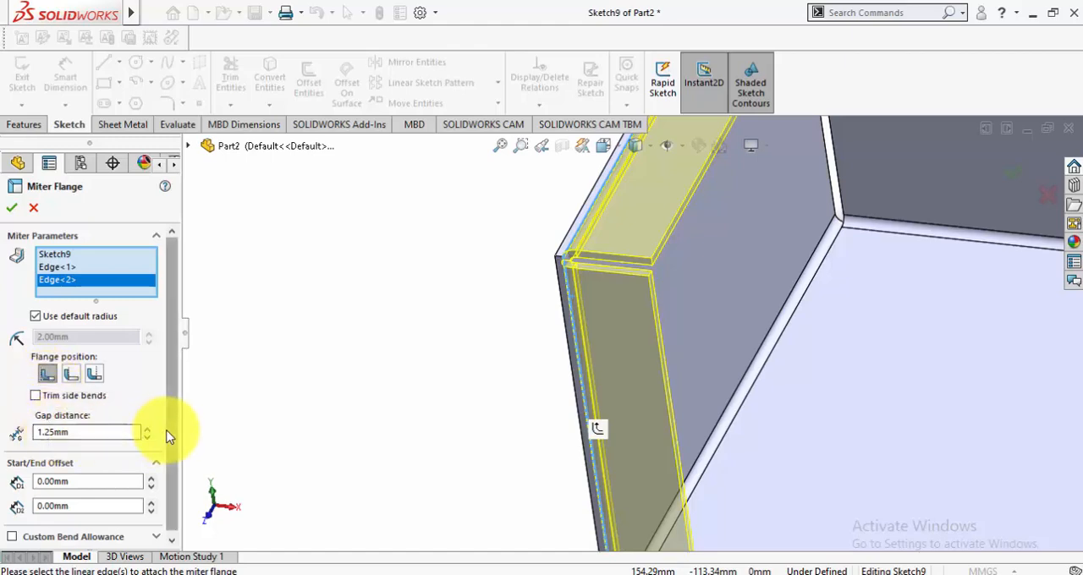
{"action": "left_click_drag", "start_coordinate": [171, 433], "coordinate": [174, 493]}
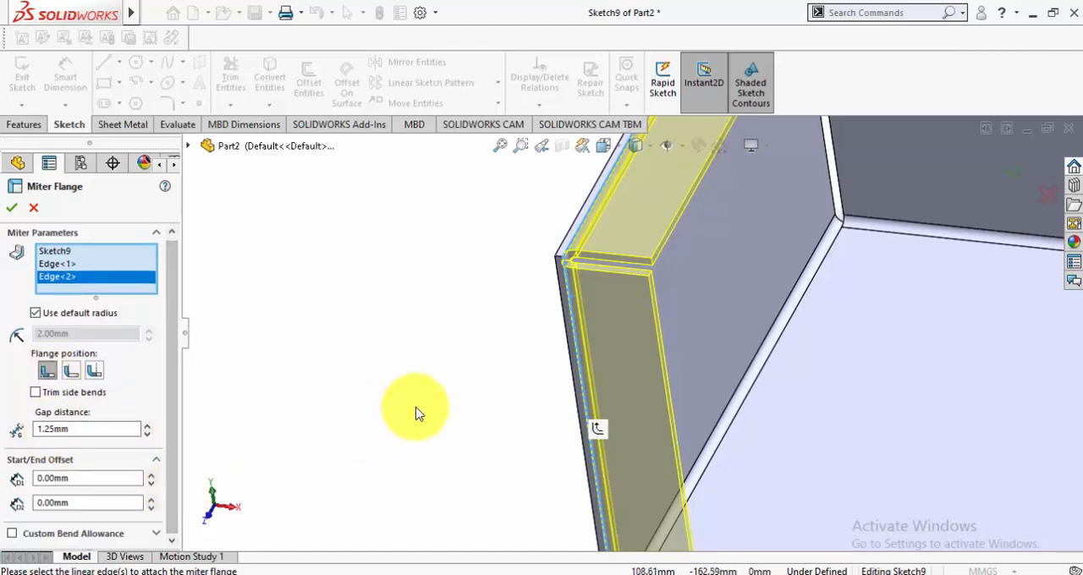
{"action": "scroll", "coordinate": [414, 408], "scroll_direction": "up", "scroll_amount": 1}
{"action": "scroll", "coordinate": [314, 374], "scroll_direction": "up", "scroll_amount": 2}
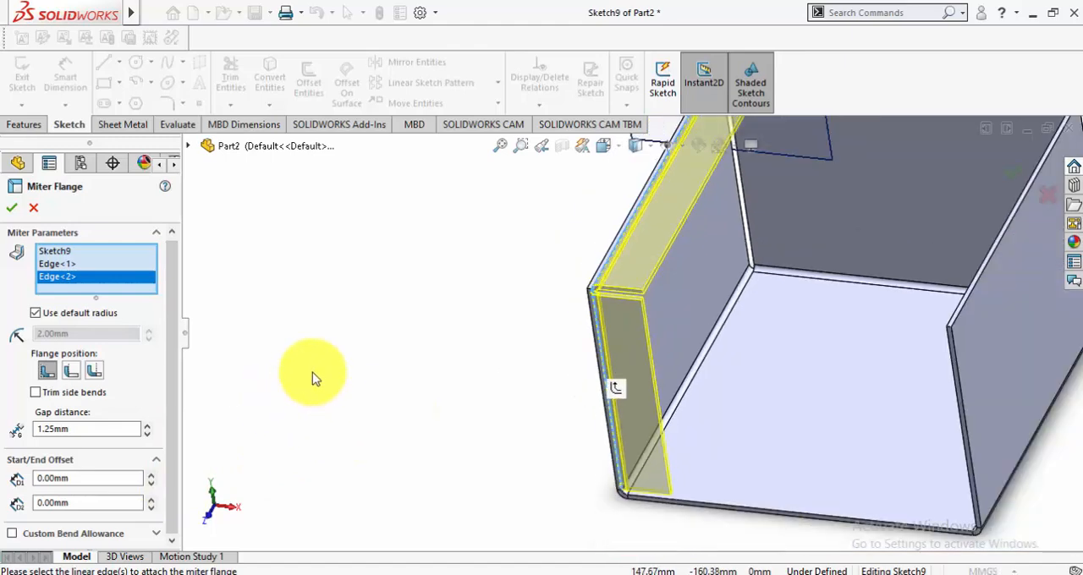
Set the miter flange's start and end offsets to 10 mm each and create the flange
{"action": "left_click_drag", "start_coordinate": [171, 417], "coordinate": [172, 483]}
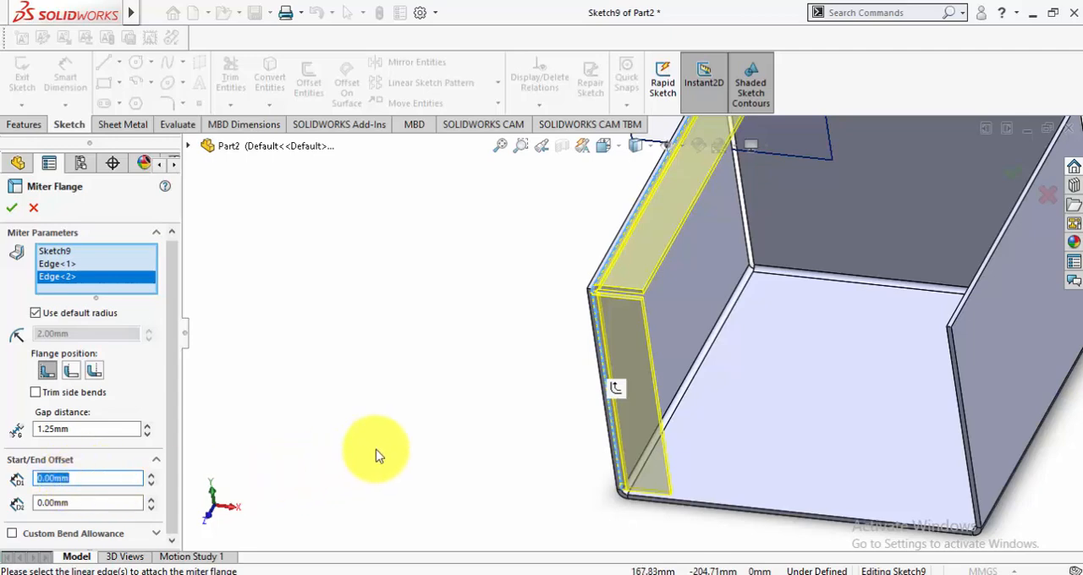
{"action": "middle_click_drag", "start_coordinate": [375, 448], "coordinate": [736, 181]}
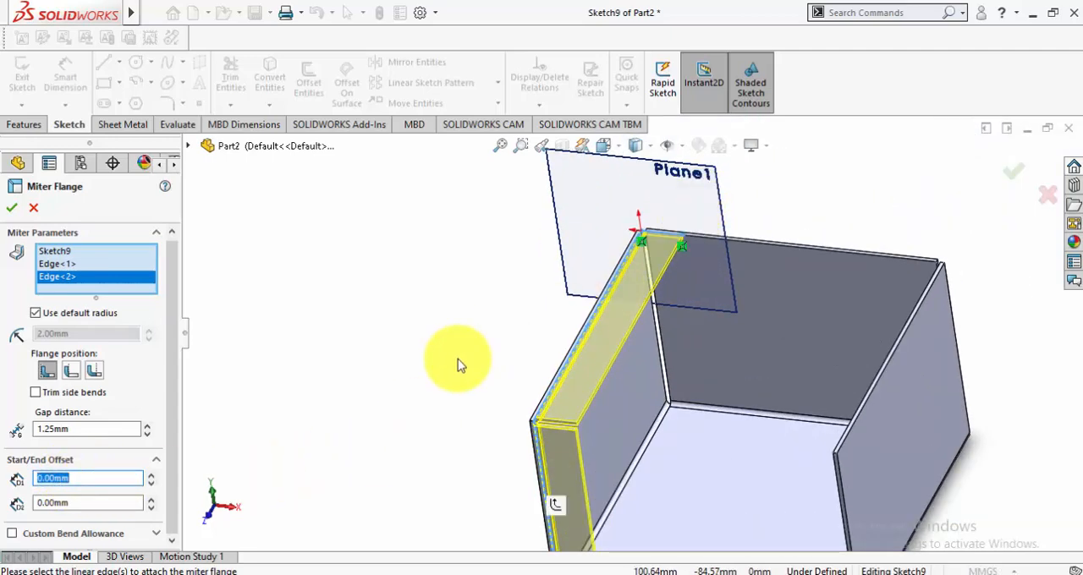
{"action": "type", "text": "10"}
{"action": "key", "text": "Return"}
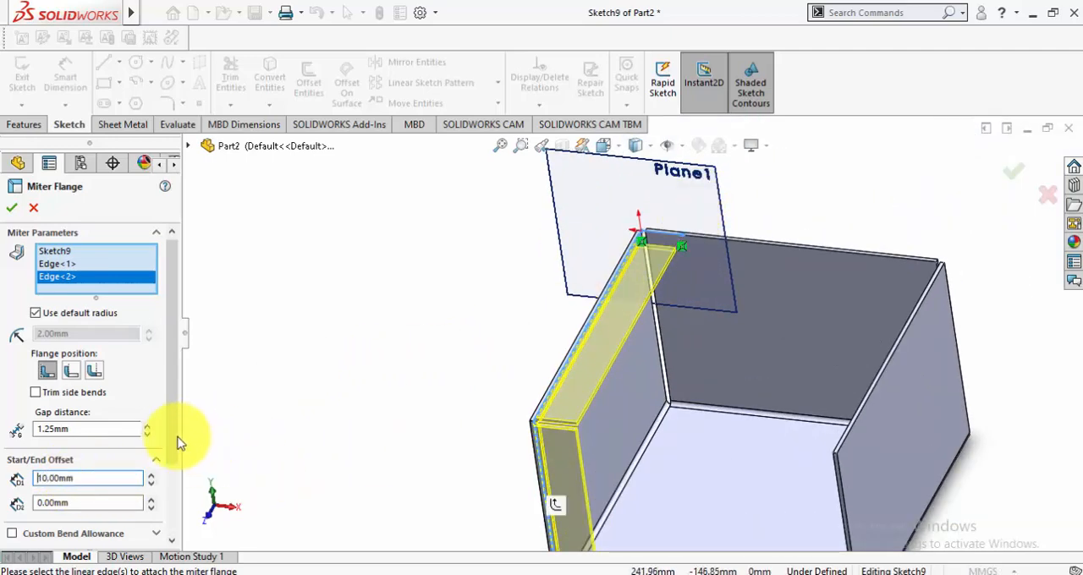
{"action": "scroll", "coordinate": [152, 449], "scroll_direction": "down", "scroll_amount": 3}
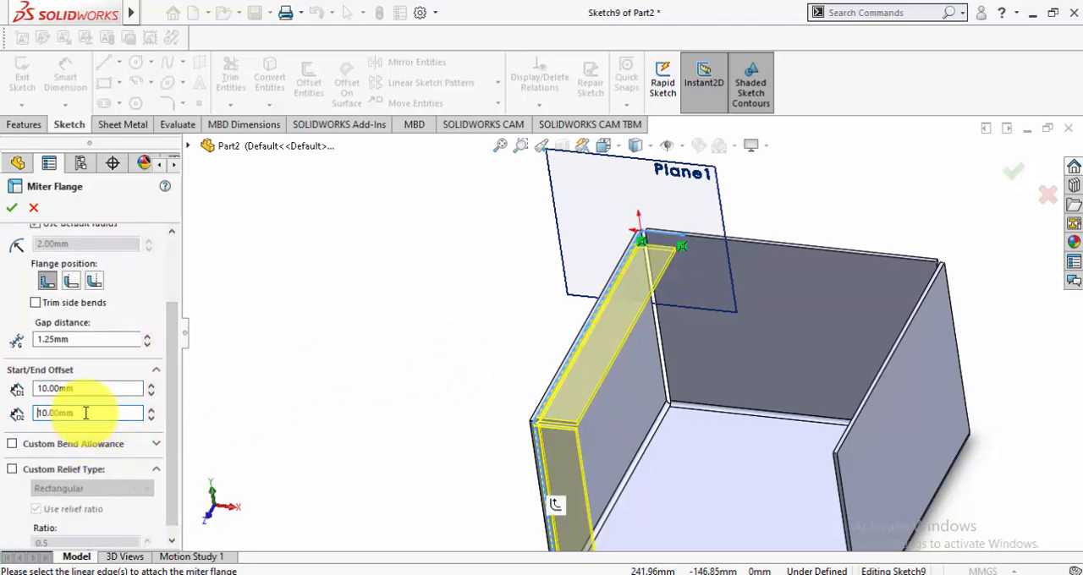
{"action": "scroll", "coordinate": [526, 341], "scroll_direction": "up", "scroll_amount": 3}
{"action": "scroll", "coordinate": [612, 442], "scroll_direction": "down", "scroll_amount": 1}
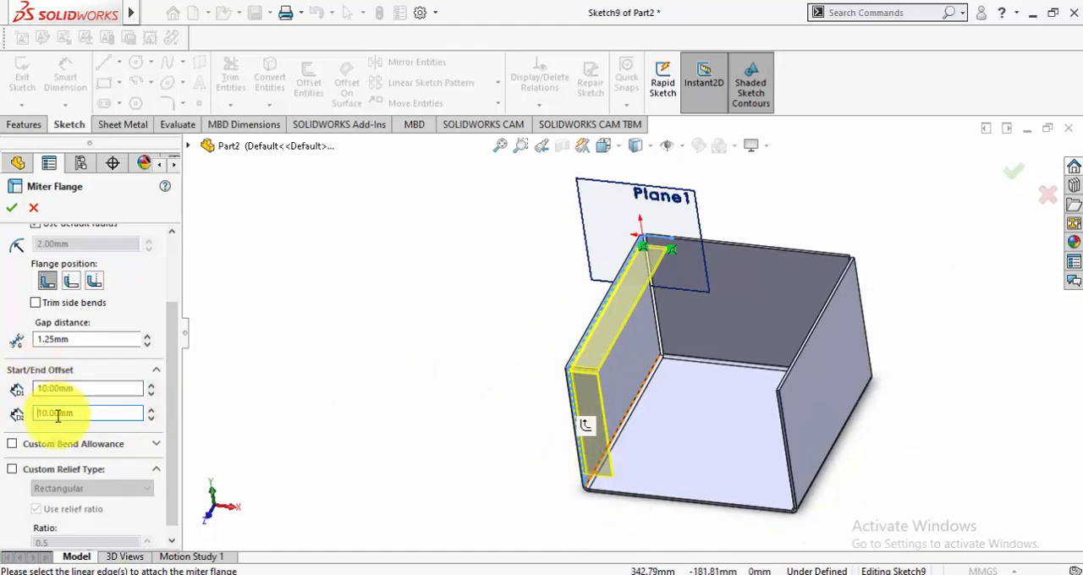
{"action": "left_click", "coordinate": [11, 209]}
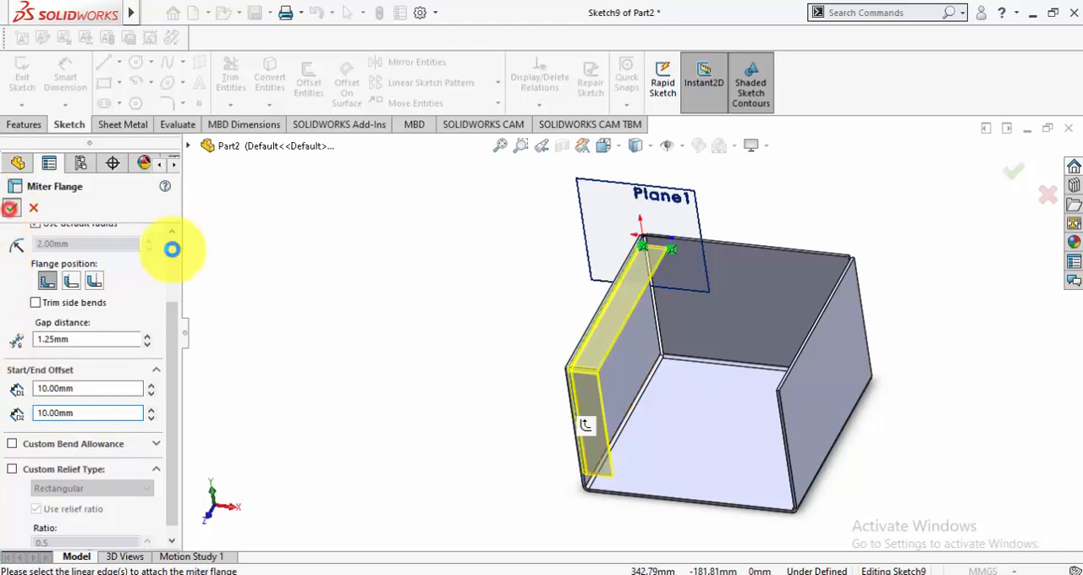
{"action": "left_click", "coordinate": [423, 292]}
Hide the reference plane at the left wall's top rear corner
{"action": "scroll", "coordinate": [681, 356], "scroll_direction": "down", "scroll_amount": 2}
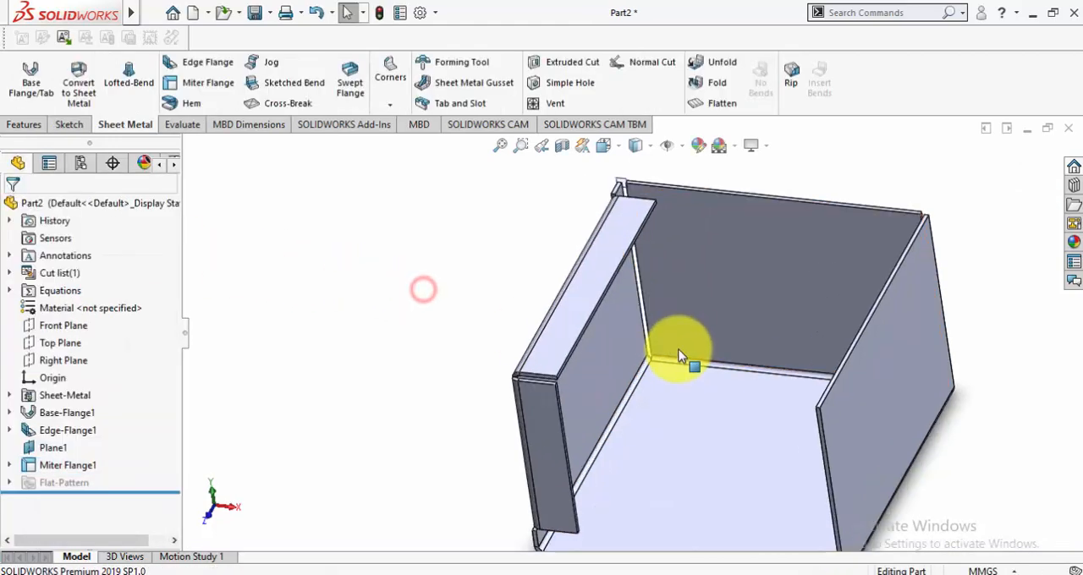
{"action": "scroll", "coordinate": [761, 330], "scroll_direction": "up", "scroll_amount": 2}
{"action": "middle_click_drag", "start_coordinate": [786, 338], "coordinate": [624, 307]}
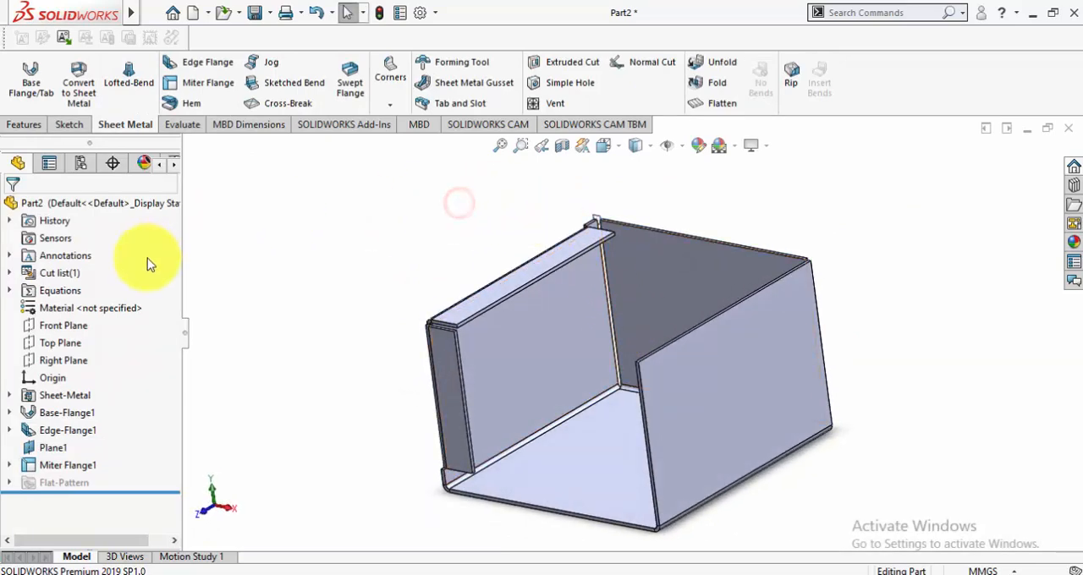
{"action": "left_click", "coordinate": [61, 449]}
{"action": "left_click", "coordinate": [98, 420]}
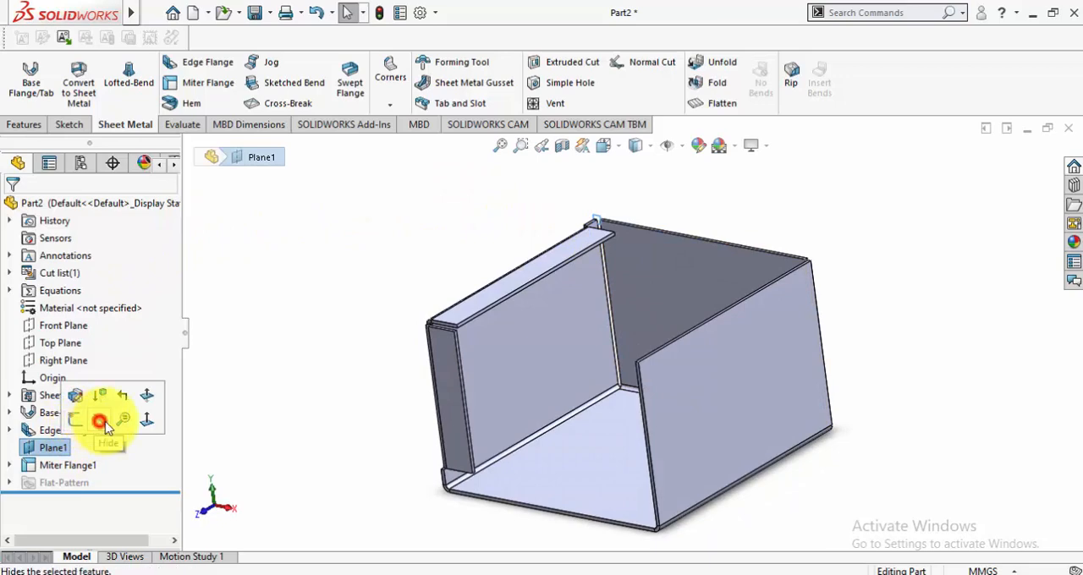
Flatten the box to examine the miter flange's corners and offsets in the flat pattern, and fold it back
{"action": "left_click", "coordinate": [720, 103]}
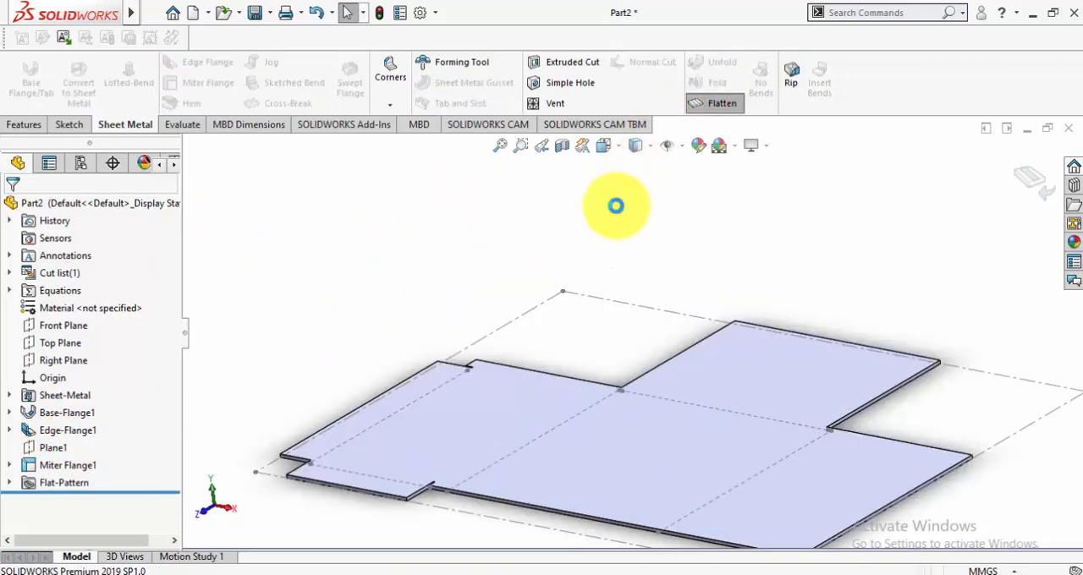
{"action": "scroll", "coordinate": [468, 461], "scroll_direction": "down", "scroll_amount": 3}
{"action": "scroll", "coordinate": [474, 457], "scroll_direction": "down", "scroll_amount": 4}
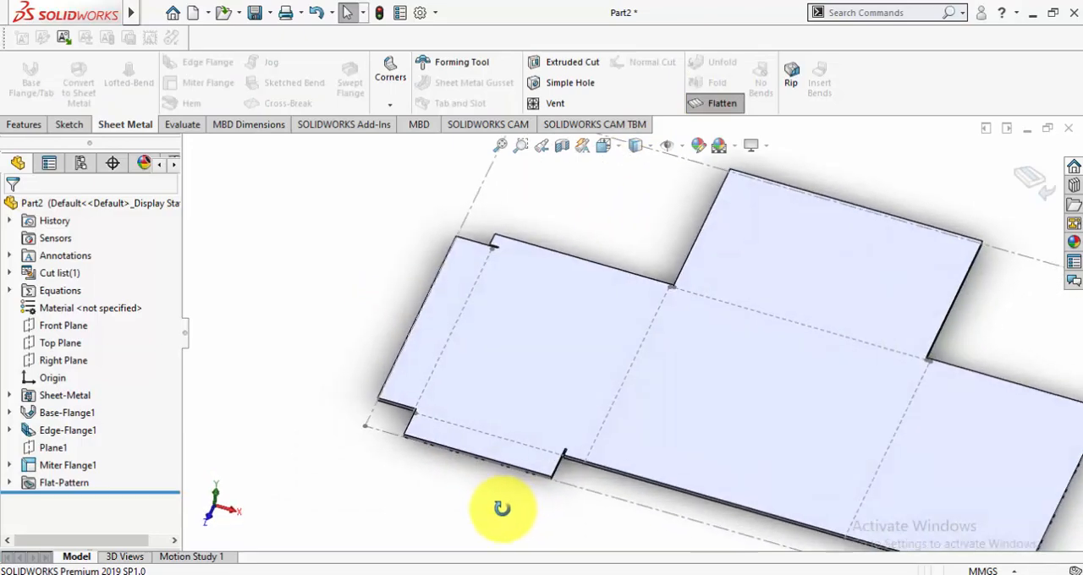
{"action": "scroll", "coordinate": [567, 484], "scroll_direction": "down", "scroll_amount": 3}
{"action": "scroll", "coordinate": [567, 484], "scroll_direction": "down", "scroll_amount": 2}
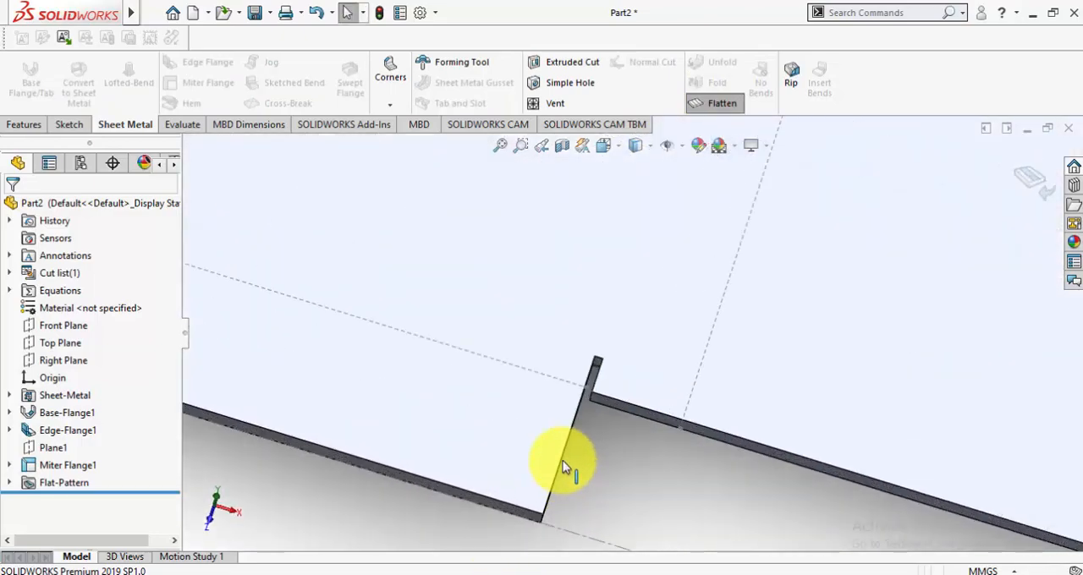
{"action": "scroll", "coordinate": [507, 476], "scroll_direction": "up", "scroll_amount": 6}
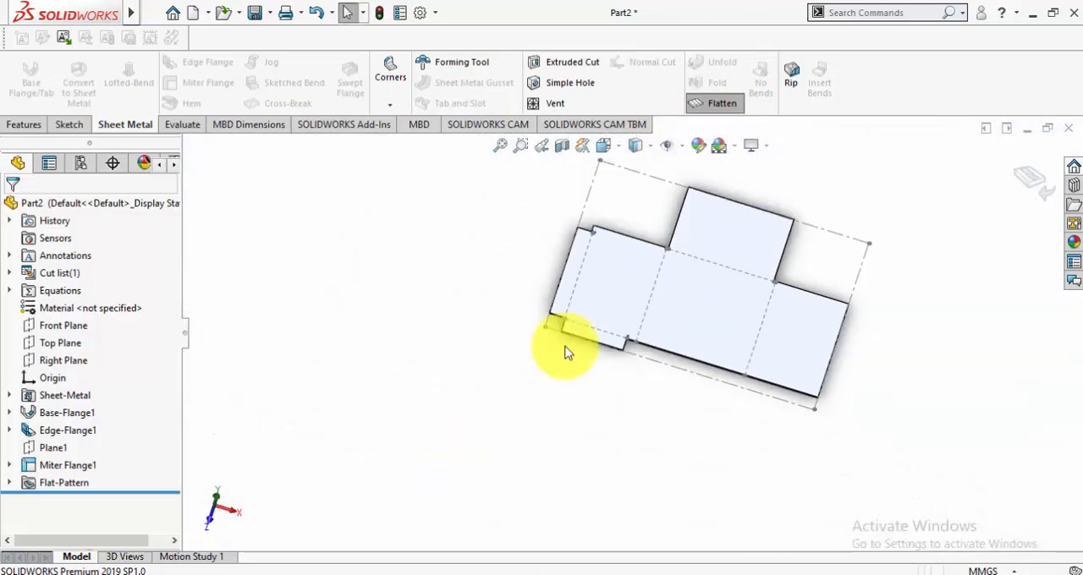
{"action": "scroll", "coordinate": [776, 199], "scroll_direction": "down", "scroll_amount": 1}
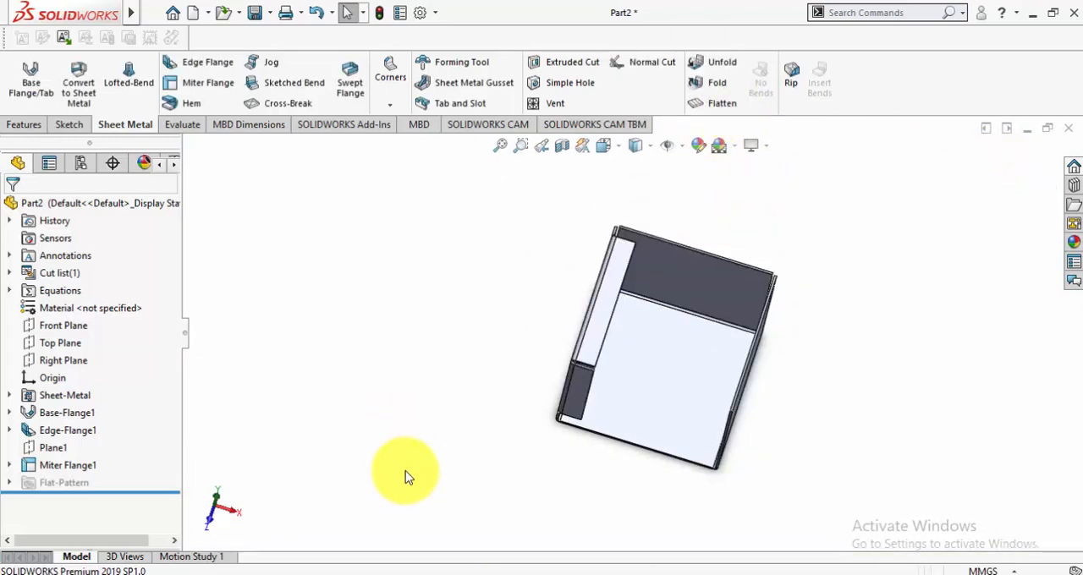
{"action": "middle_click_drag", "start_coordinate": [406, 476], "coordinate": [623, 396]}
{"action": "scroll", "coordinate": [623, 396], "scroll_direction": "down", "scroll_amount": 1}
{"action": "scroll", "coordinate": [674, 466], "scroll_direction": "down", "scroll_amount": 1}
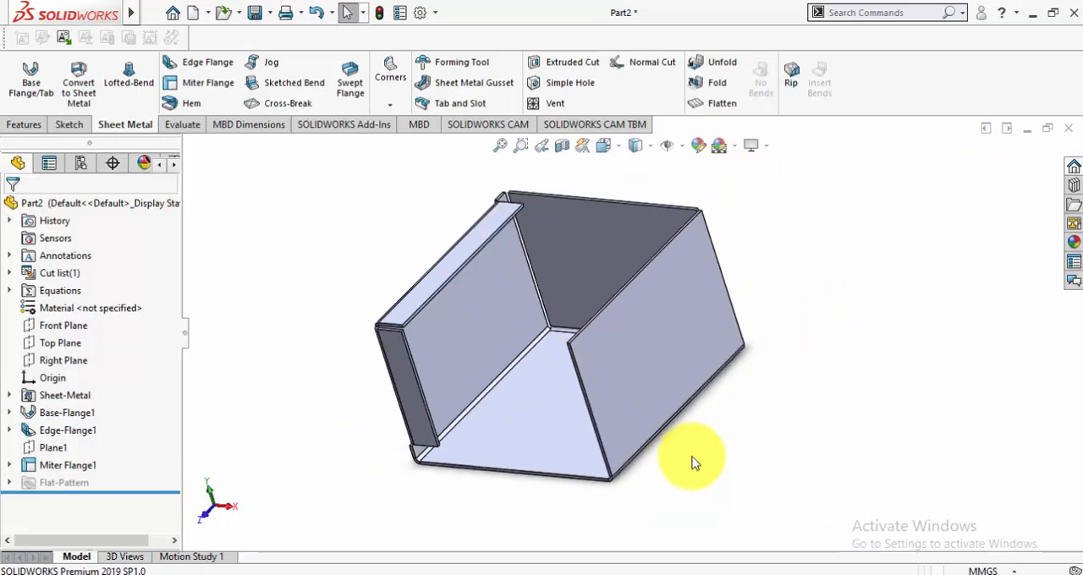